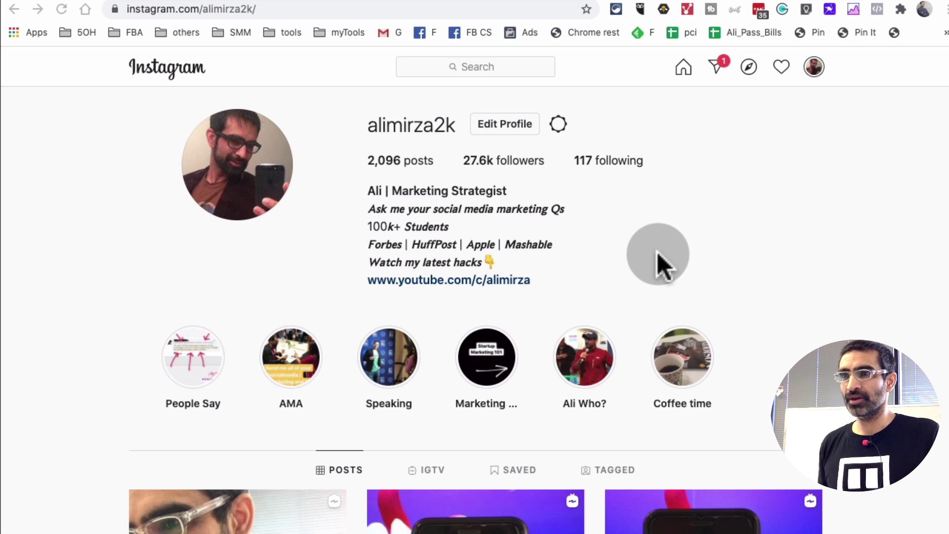
# Step: Select the four fancy-font bio lines on the Instagram profile, then switch to YayText
pyautogui.moveTo(658, 251); pyautogui.dragTo(371, 218)
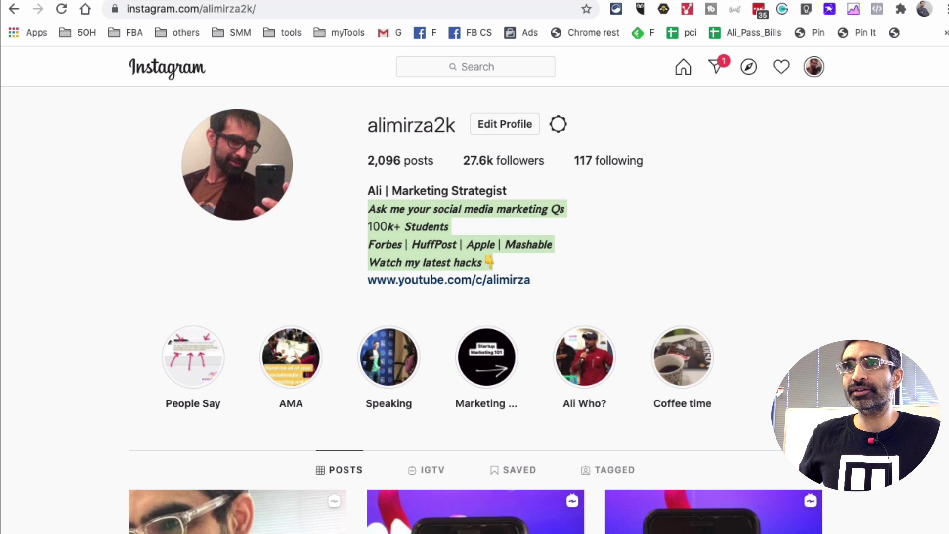
pyautogui.hotkey('ctrl', 'Tab')
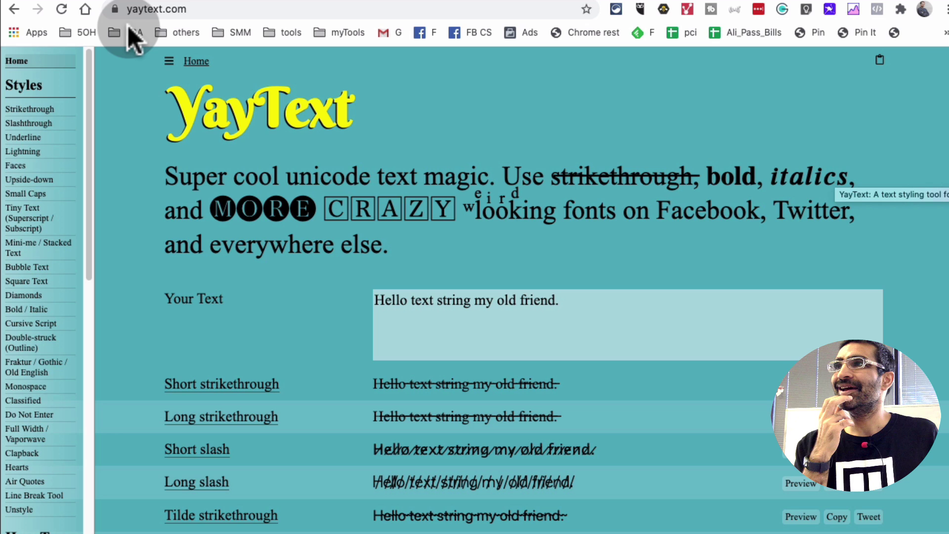
# Step: Enter 'Marketing Consultant / Strategist' as YayText's input text
pyautogui.click(426, 321)
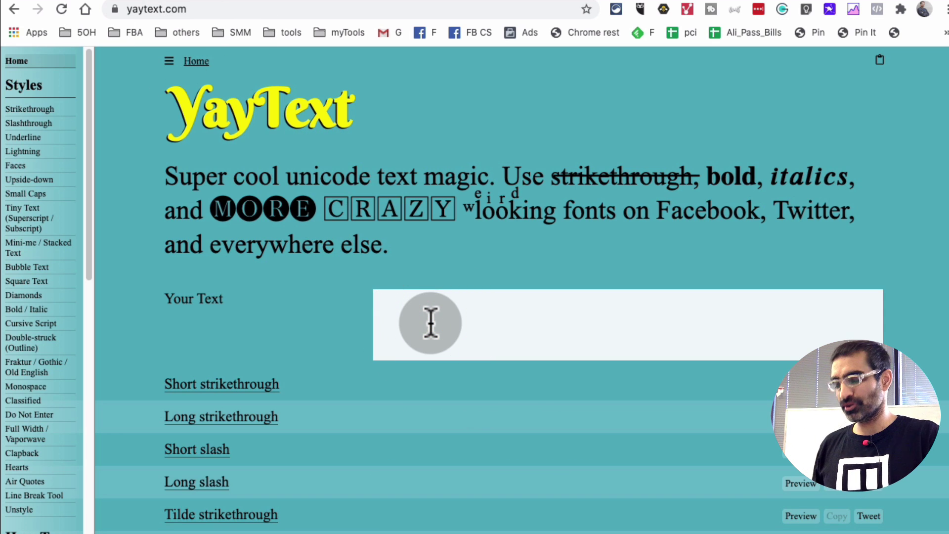
pyautogui.write('m')
pyautogui.press('BackSpace')
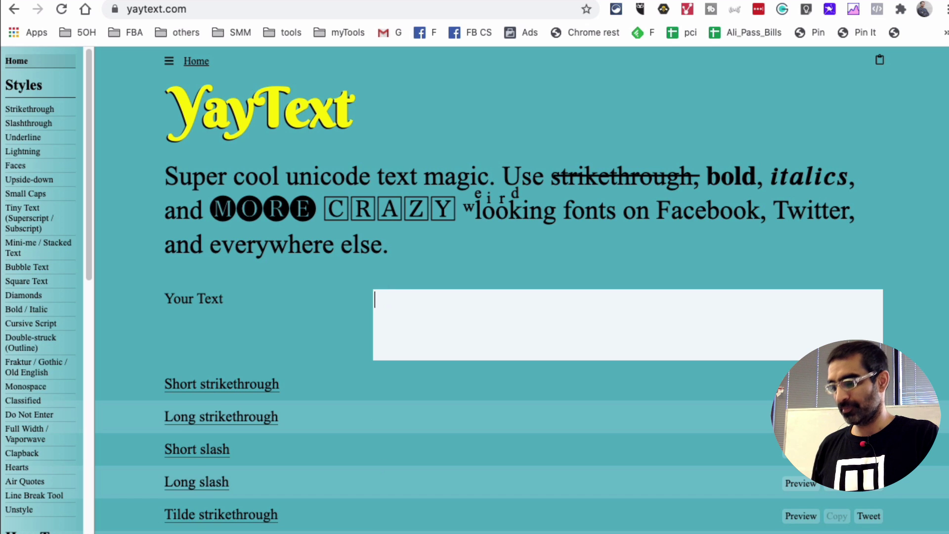
pyautogui.write('Marketing Consultant ')
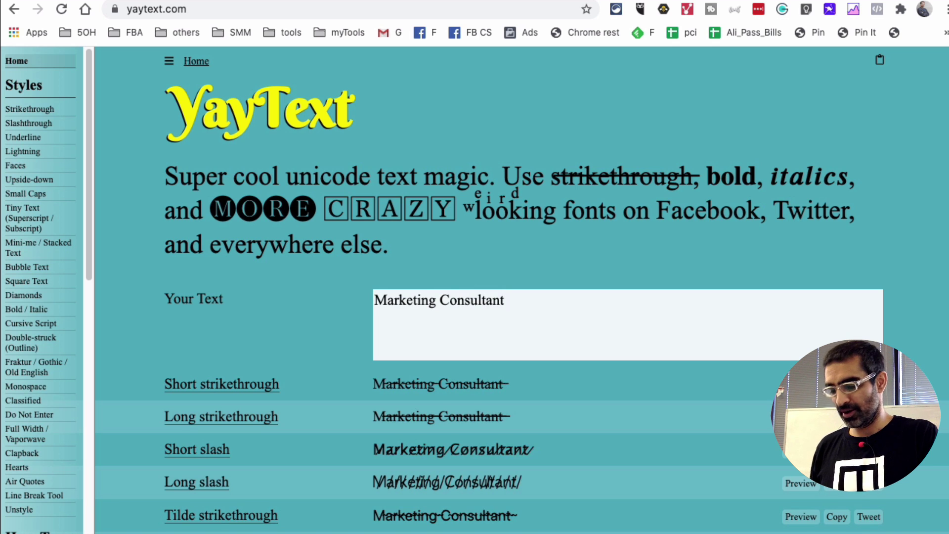
pyautogui.write('/ Stra')
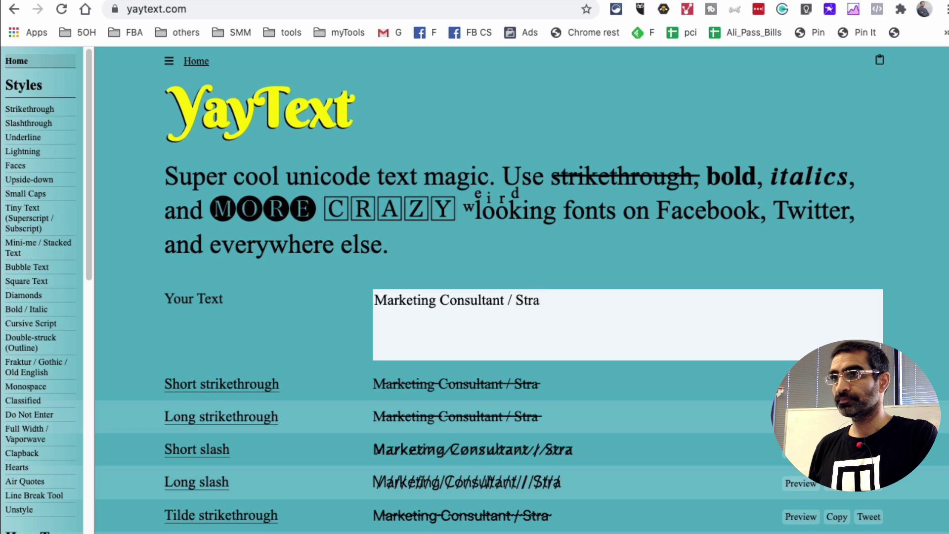
pyautogui.write('tegustr')
pyautogui.press('BackSpace')
pyautogui.press('BackSpace')
pyautogui.press('BackSpace')
pyautogui.press('BackSpace')
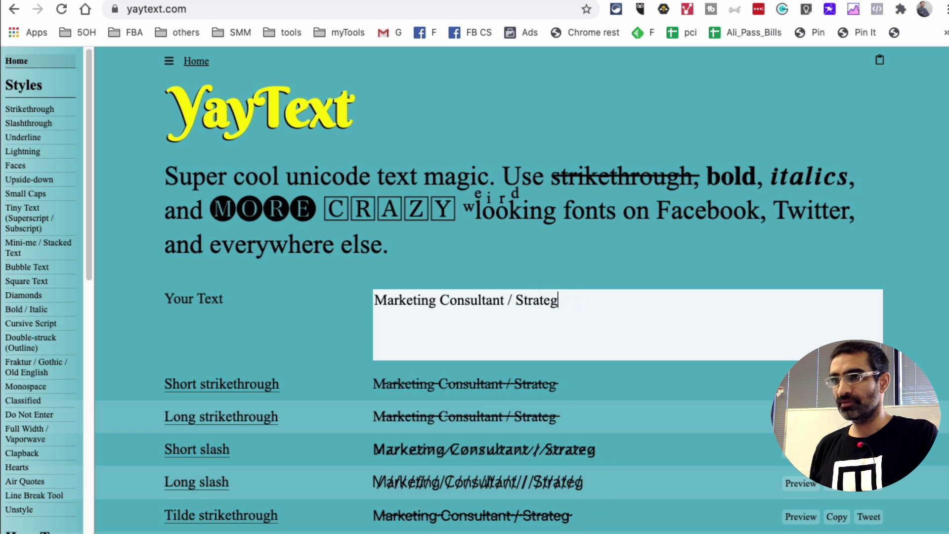
pyautogui.write('ist')
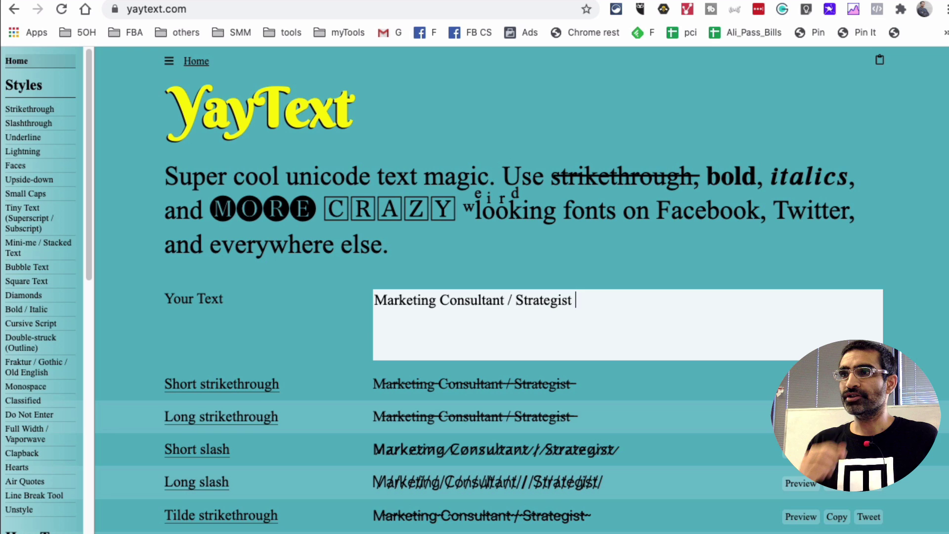
# Step: Copy the Bold (sans) version of the text and return to the Instagram profile
pyautogui.scroll(-3, 491, 317)
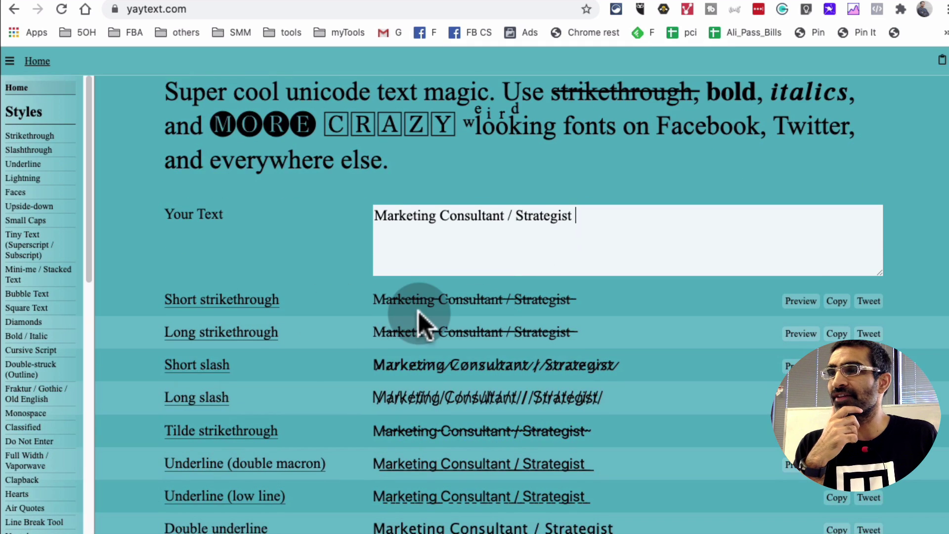
pyautogui.scroll(-8, 418, 311)
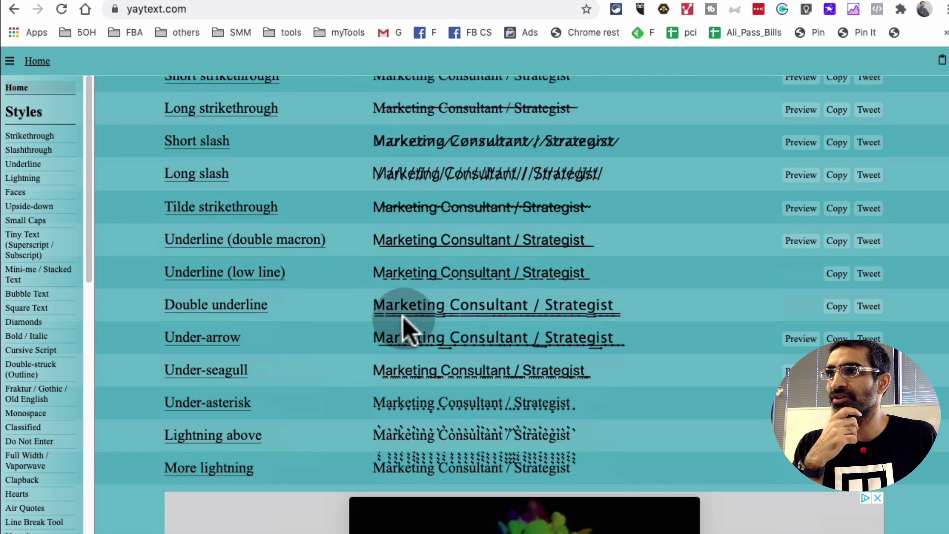
pyautogui.scroll(-20, 548, 271)
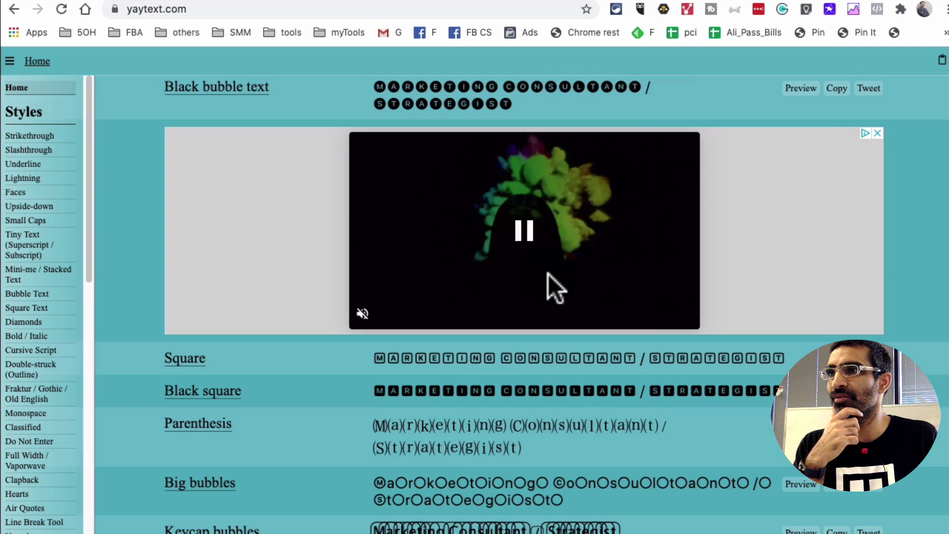
pyautogui.scroll(-15, 547, 274)
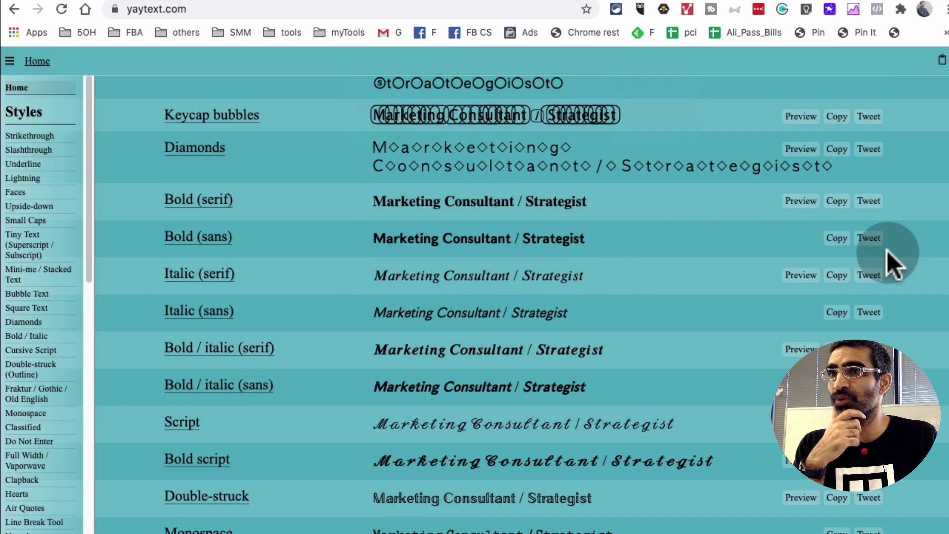
pyautogui.click(834, 240)
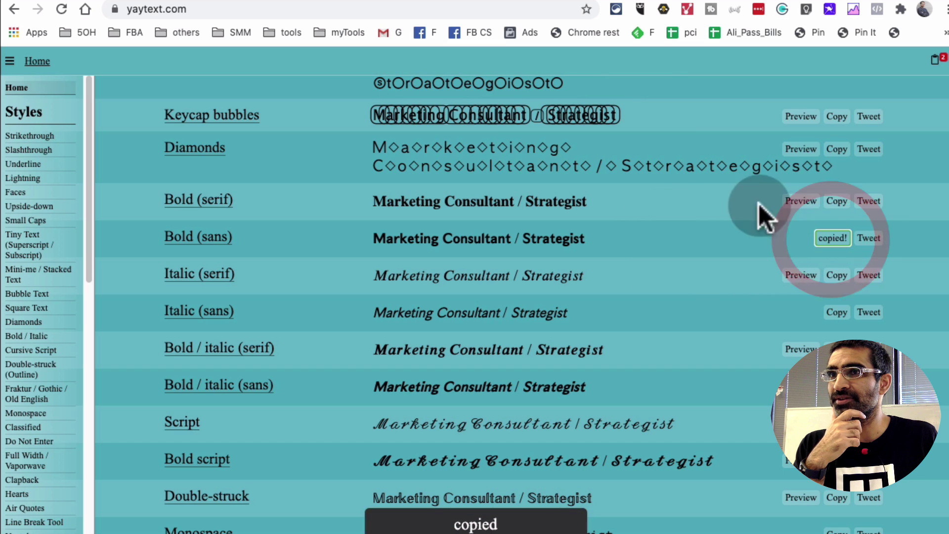
pyautogui.scroll(-2, 794, 250)
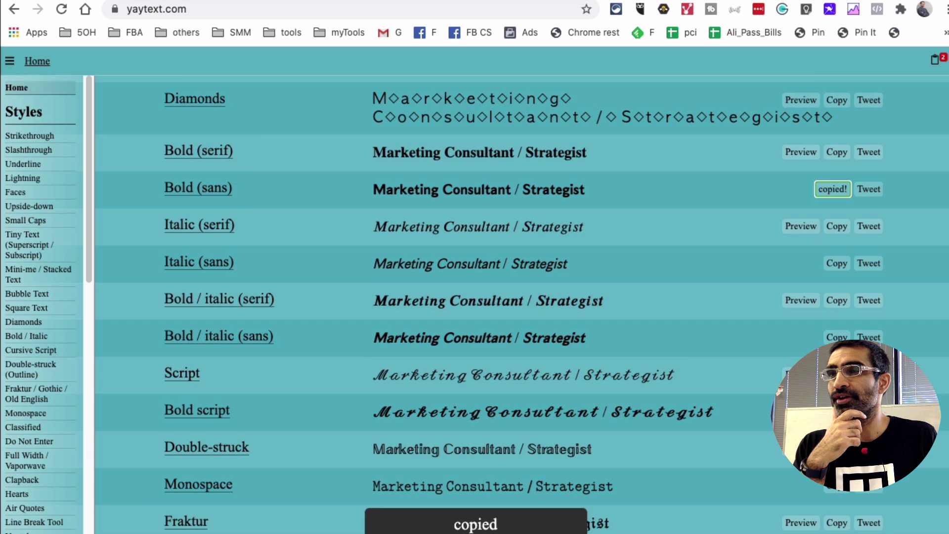
pyautogui.hotkey('ctrl', 'Tab')
pyautogui.click(409, 229)
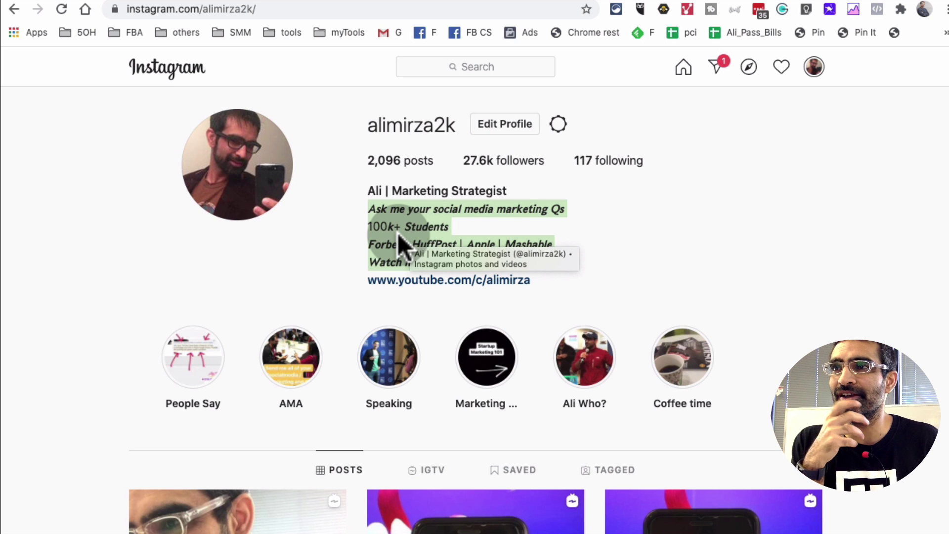
# Step: In Edit Profile, enlarge the Bio box, paste the bold line below the bio, then delete it
pyautogui.click(502, 128)
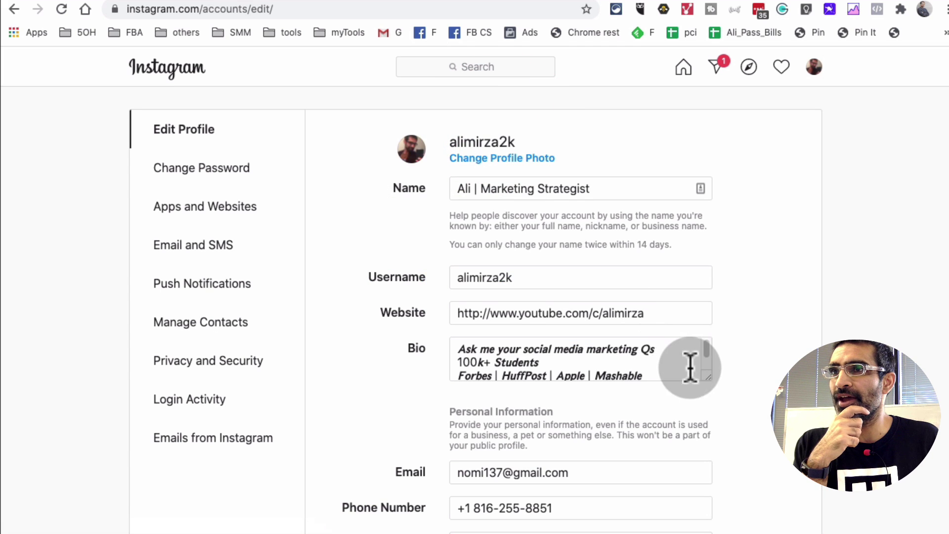
pyautogui.moveTo(706, 375); pyautogui.dragTo(710, 517)
pyautogui.click(588, 425)
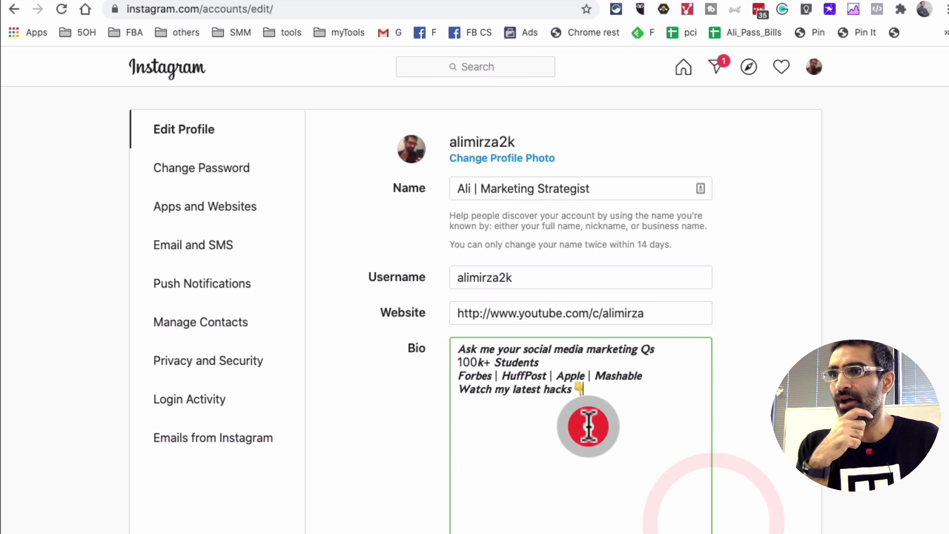
pyautogui.press('Return')
pyautogui.press('Return')
pyautogui.press('super+v')
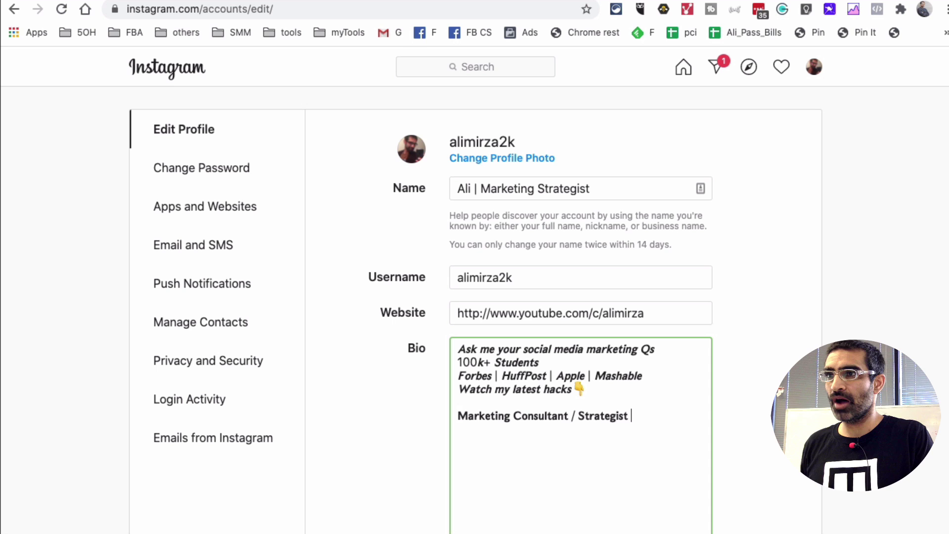
pyautogui.tripleClick(537, 417)
pyautogui.press('BackSpace')
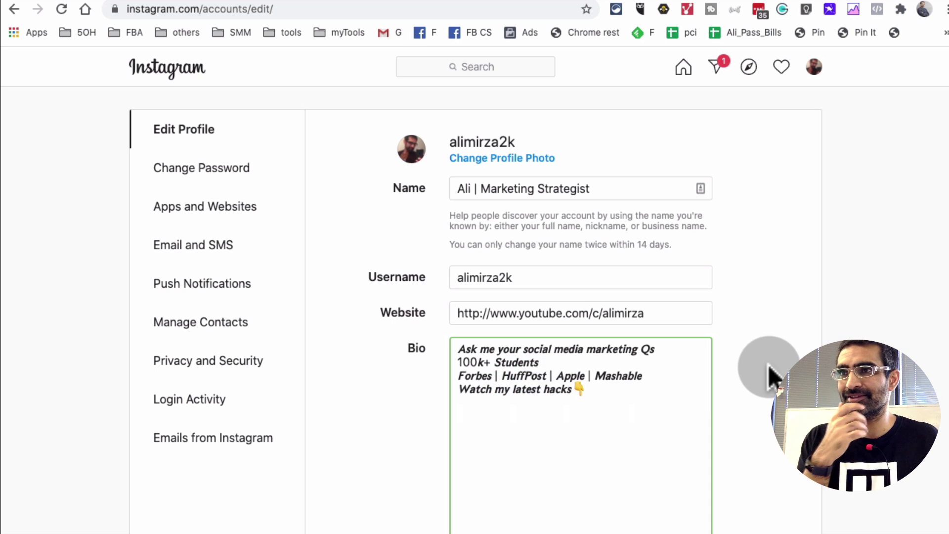
# Step: Return to the Instagram profile page, then back to the top of the YayText page
pyautogui.click(815, 69)
pyautogui.click(761, 101)
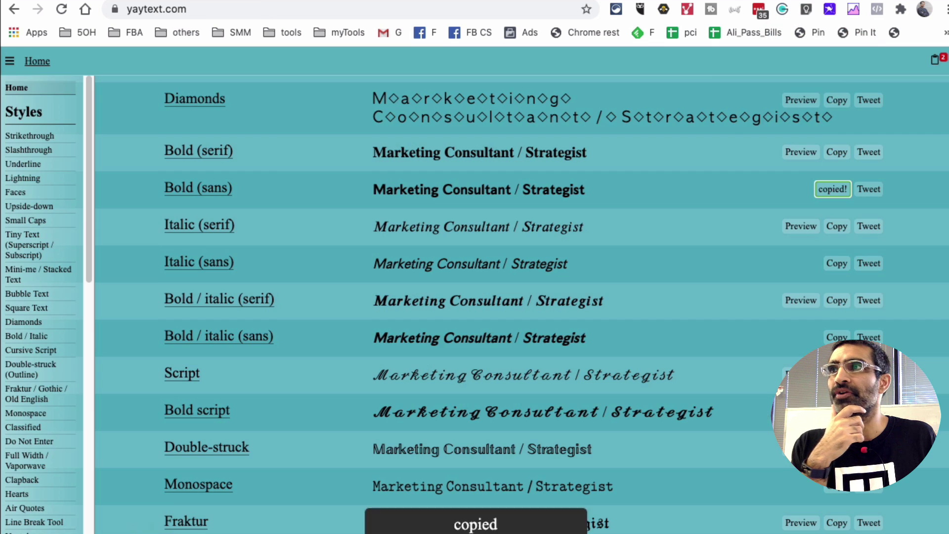
pyautogui.scroll(15, 381, 178)
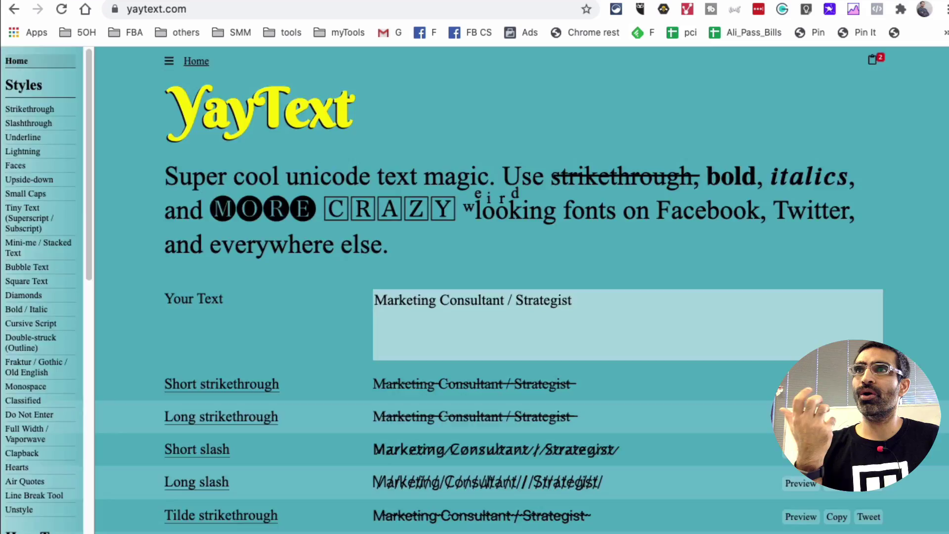
# Step: Open ingramer.com in a new tab and reveal the Tools dropdown menu
pyautogui.press('super+t')
pyautogui.write('ing')
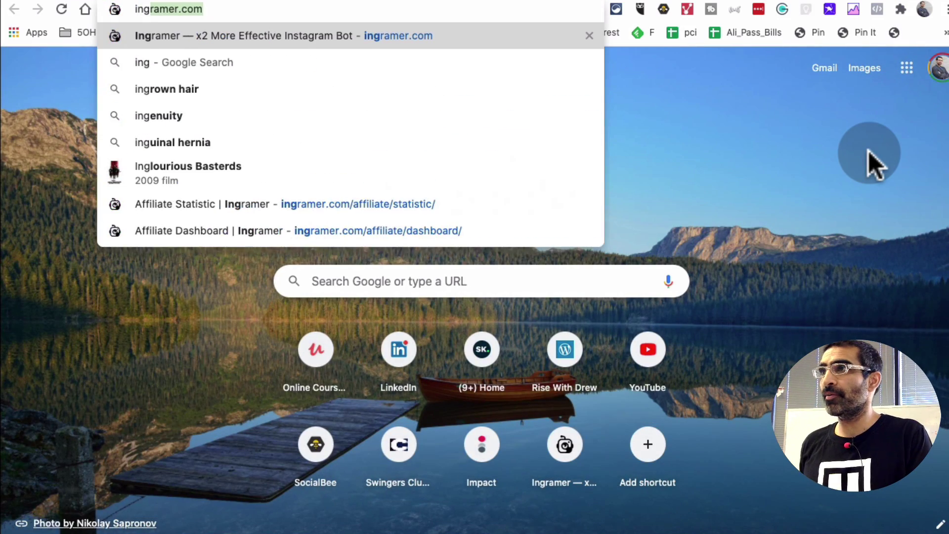
pyautogui.press('Return')
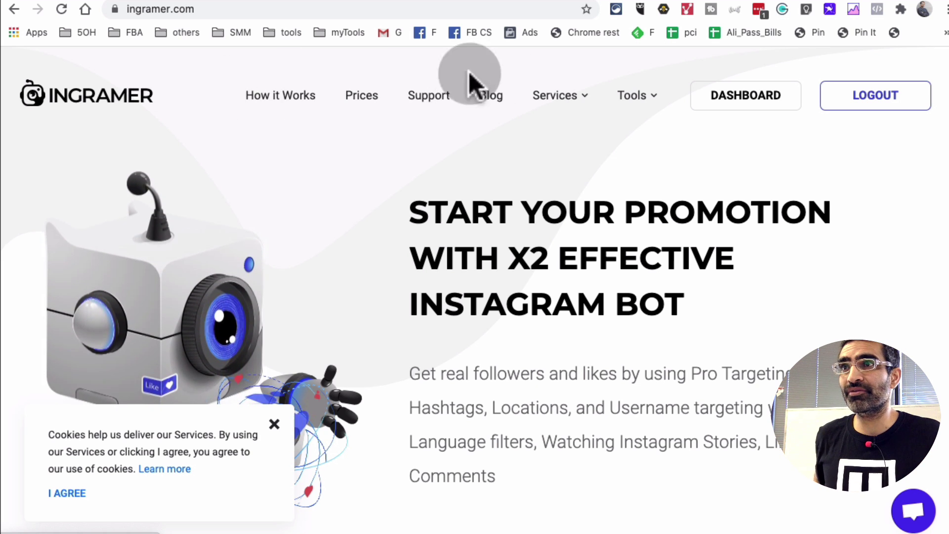
pyautogui.moveTo(572, 103)
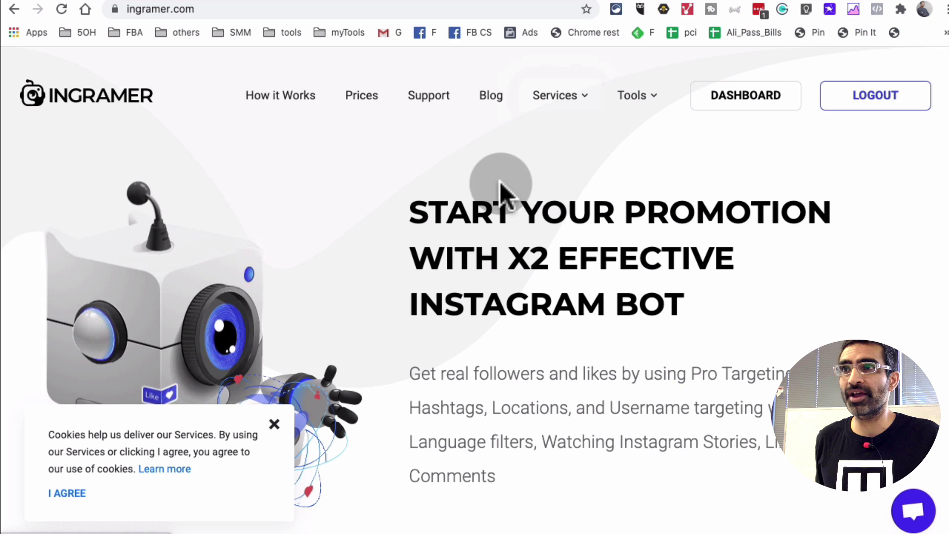
pyautogui.moveTo(549, 138)
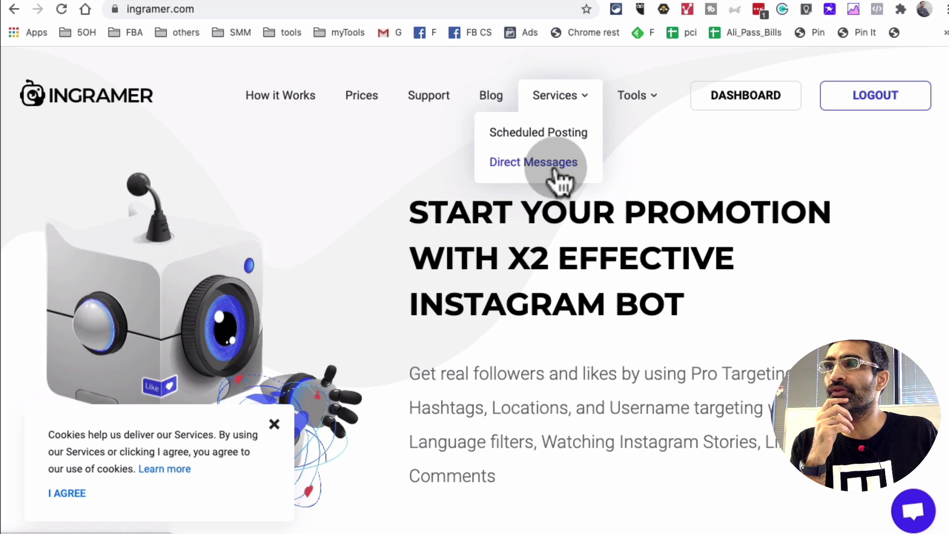
pyautogui.moveTo(643, 105)
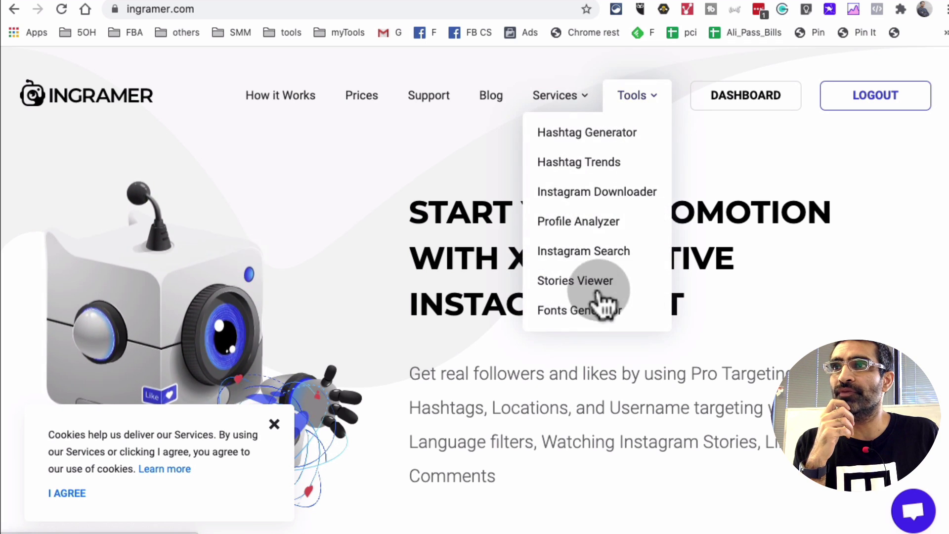
# Step: Open Ingramer's Fonts Generator and dismiss the cookie consent banner
pyautogui.click(563, 312)
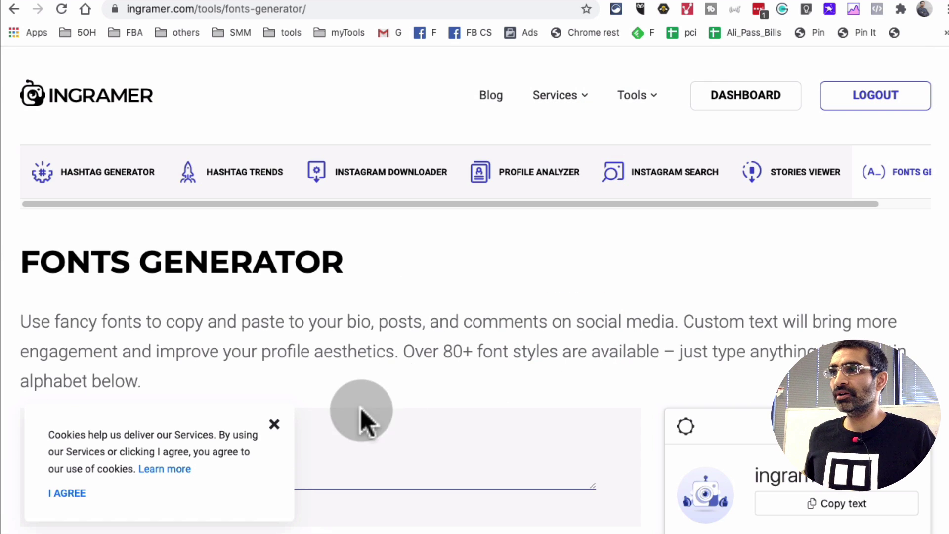
pyautogui.click(274, 424)
pyautogui.scroll(-3, 433, 349)
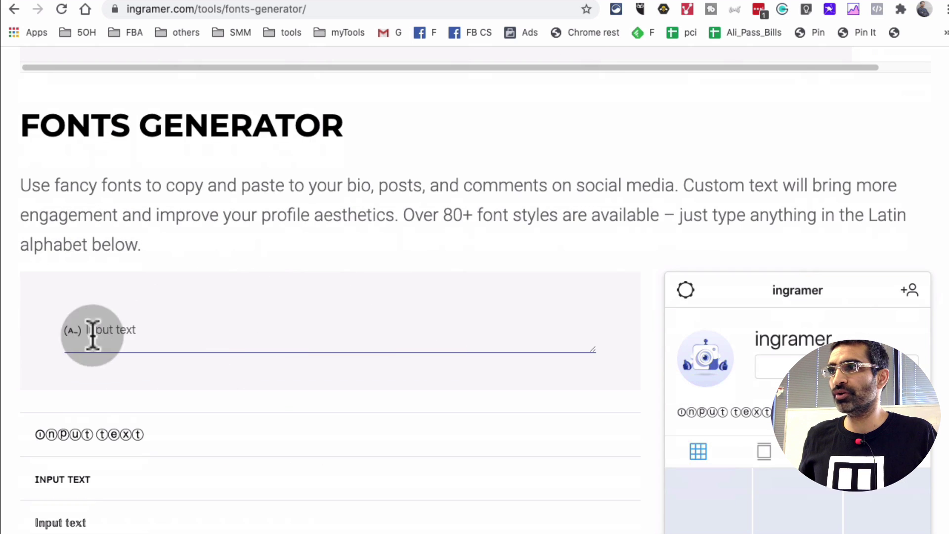
# Step: Copy the Instagram bio lines from 'Ask me' to 'Watch my latest hacks'
pyautogui.hotkey('ctrl', 'Tab')
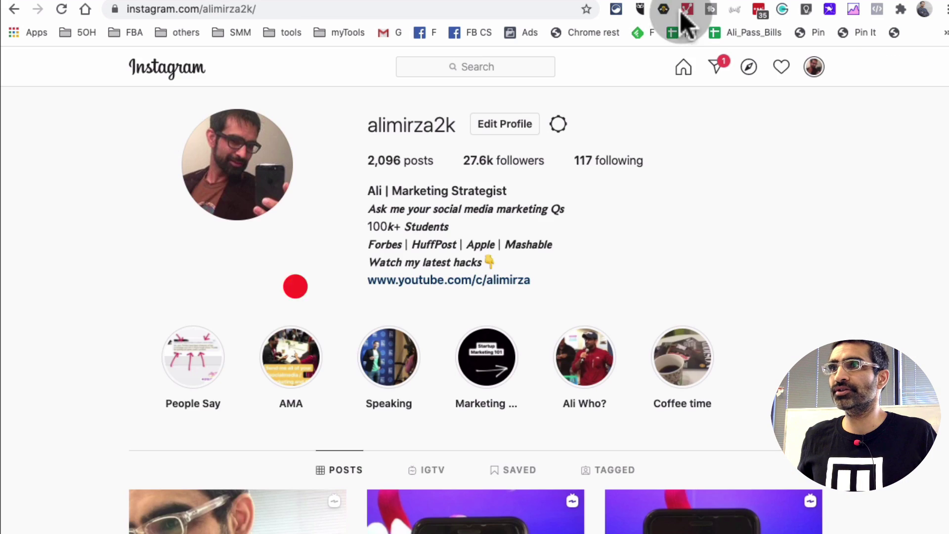
pyautogui.moveTo(488, 259); pyautogui.dragTo(365, 214)
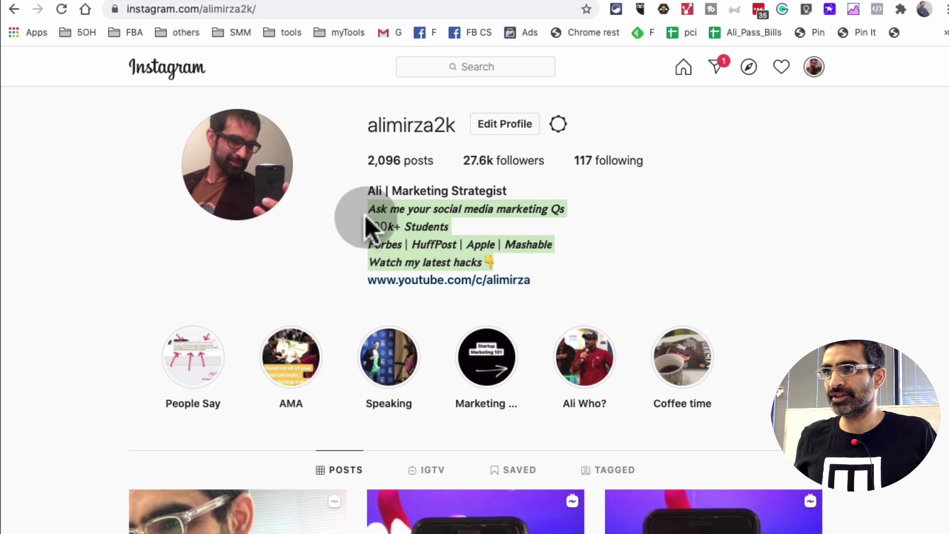
pyautogui.rightClick(410, 220)
pyautogui.click(437, 249)
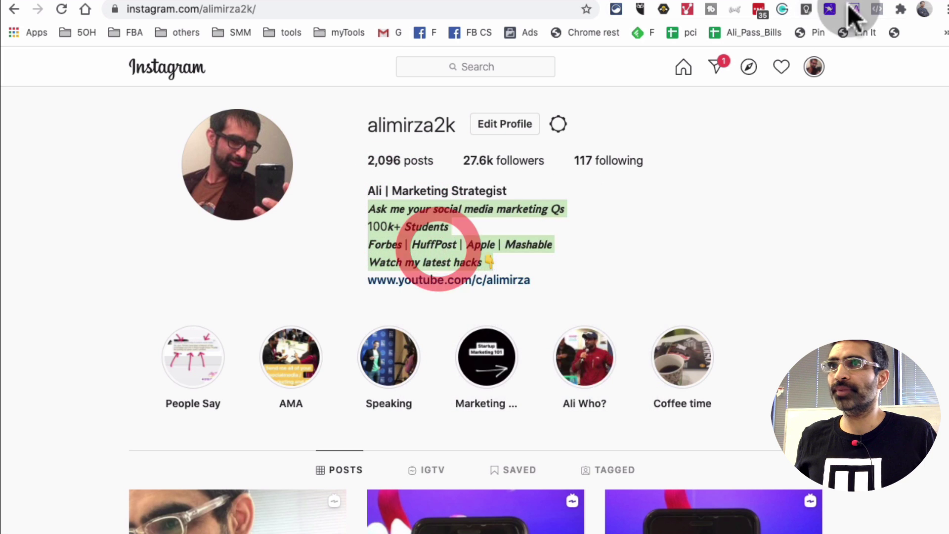
# Step: Paste the bio into the generator's Input text box and enlarge it to show all four lines
pyautogui.hotkey('ctrl', 'shift', 'Tab')
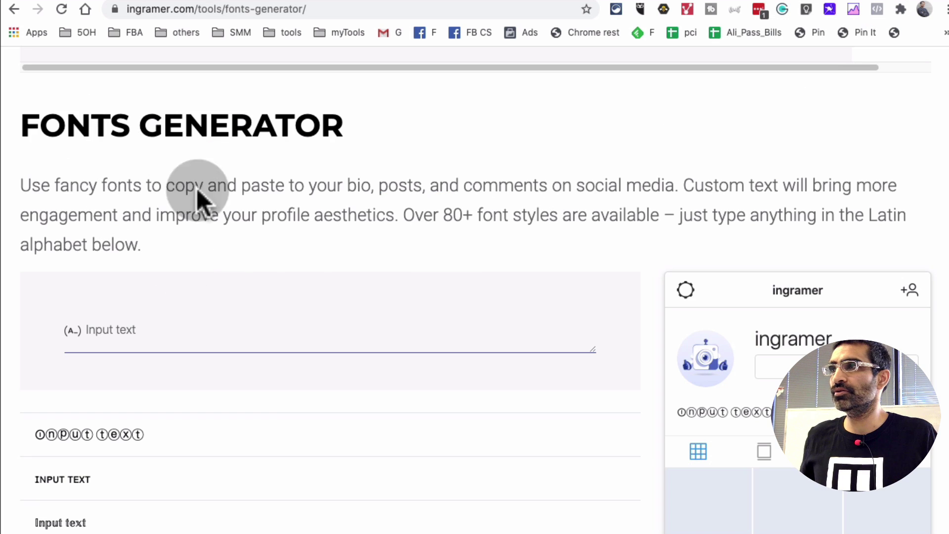
pyautogui.click(171, 334)
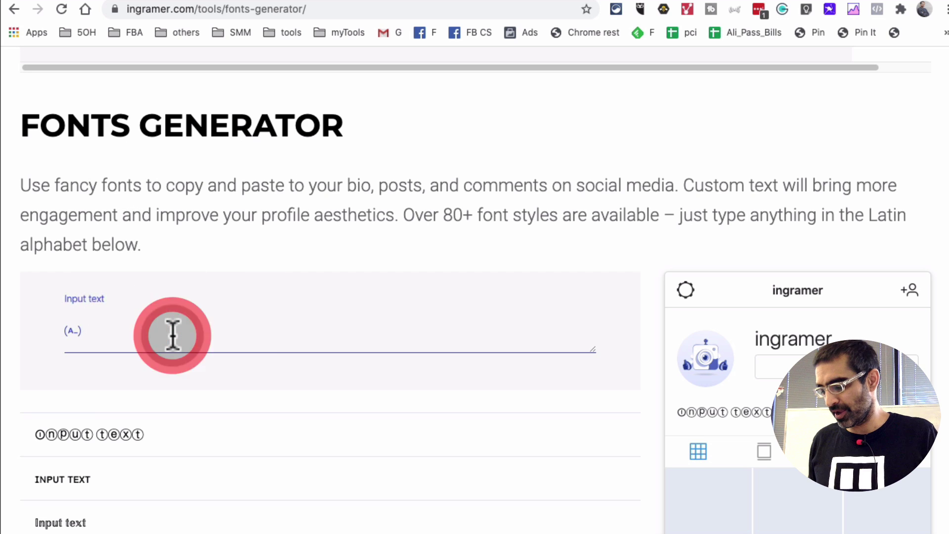
pyautogui.press('super+v')
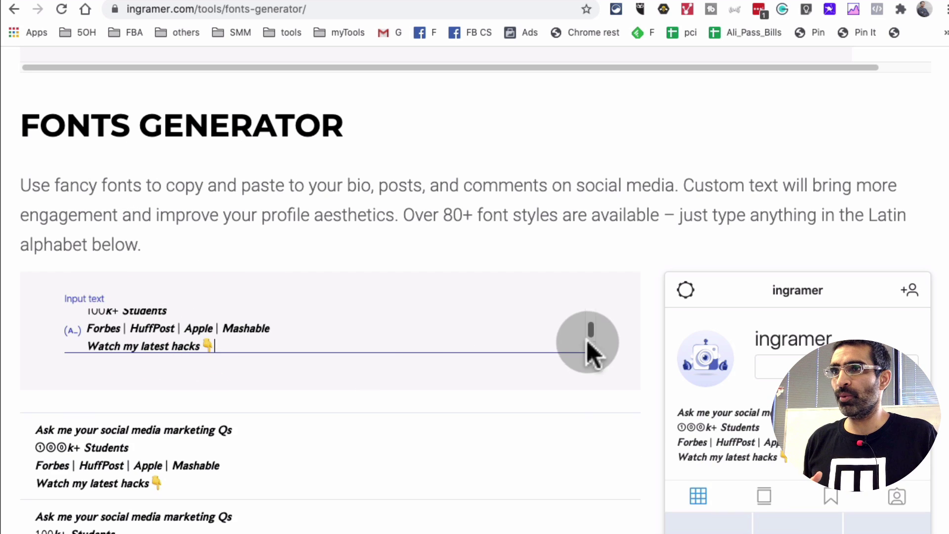
pyautogui.moveTo(592, 350); pyautogui.dragTo(588, 401)
pyautogui.scroll(-3, 612, 398)
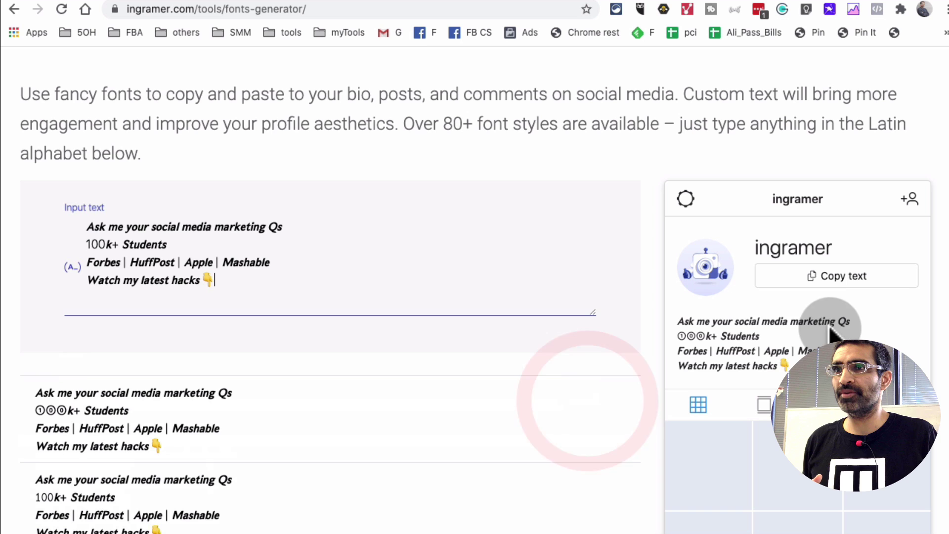
pyautogui.moveTo(476, 350)
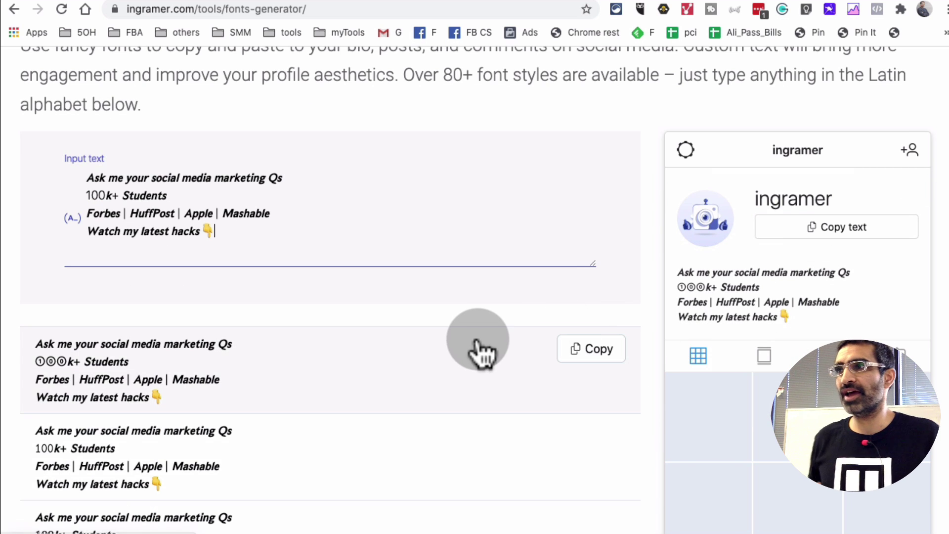
pyautogui.scroll(-7, 439, 346)
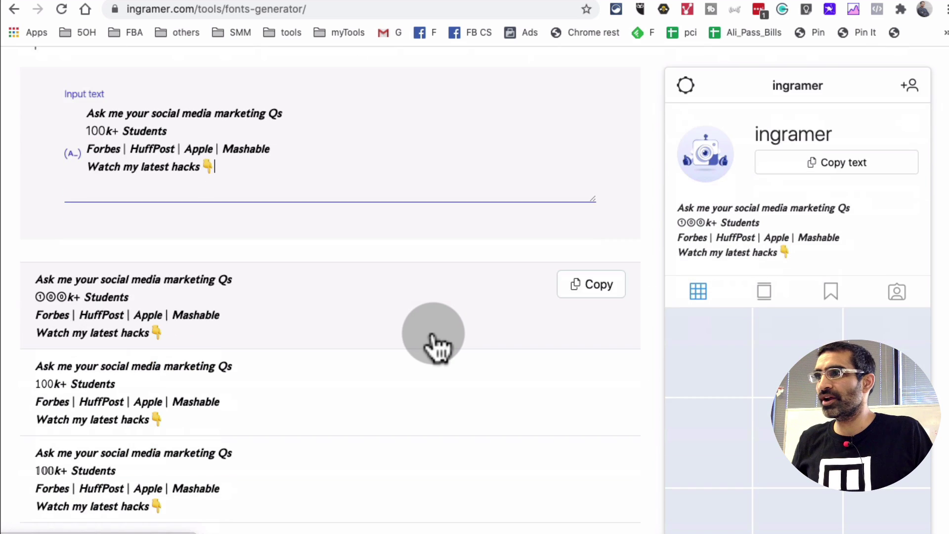
pyautogui.scroll(10, 434, 340)
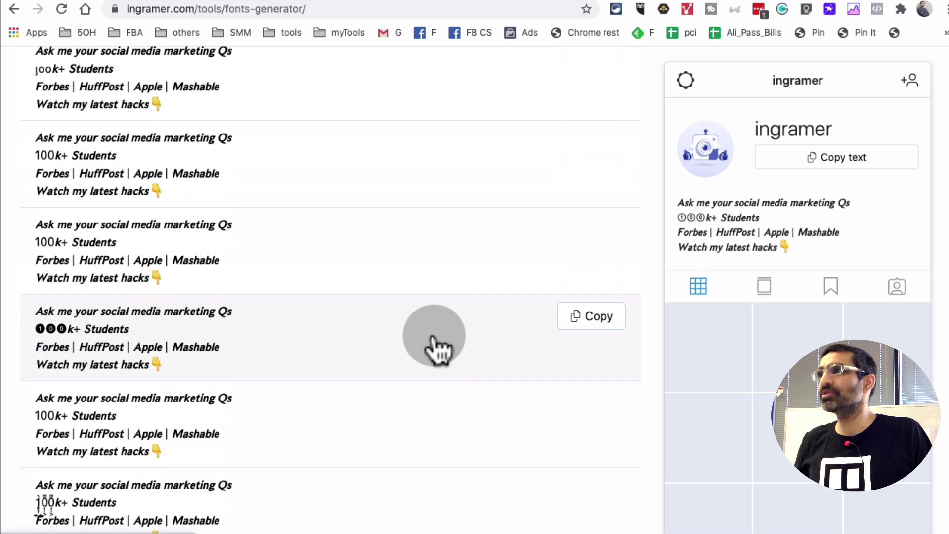
pyautogui.scroll(-4, 433, 341)
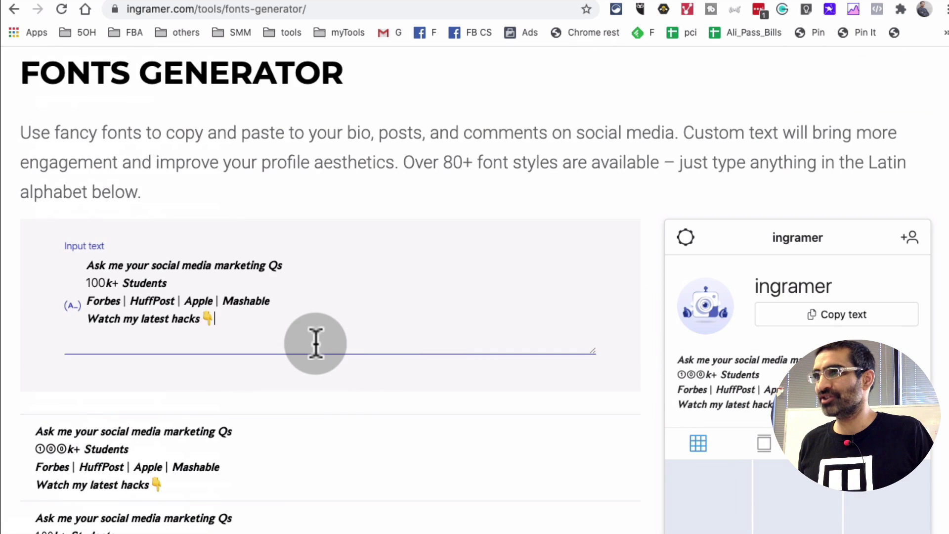
# Step: Replace the input with 'Marketing Consultant' and '100k+ Students' on two lines, then browse the results
pyautogui.press('super+a')
pyautogui.press('BackSpace')
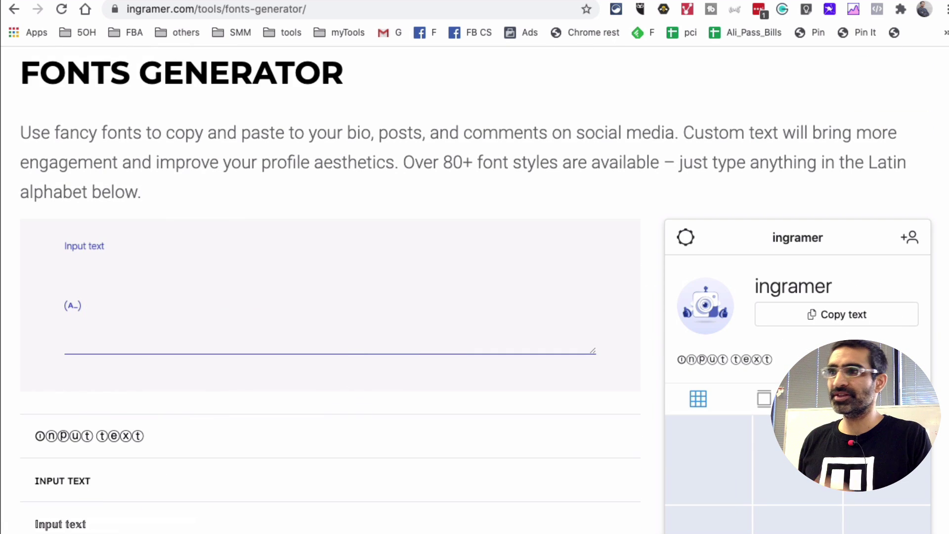
pyautogui.write('Marketing')
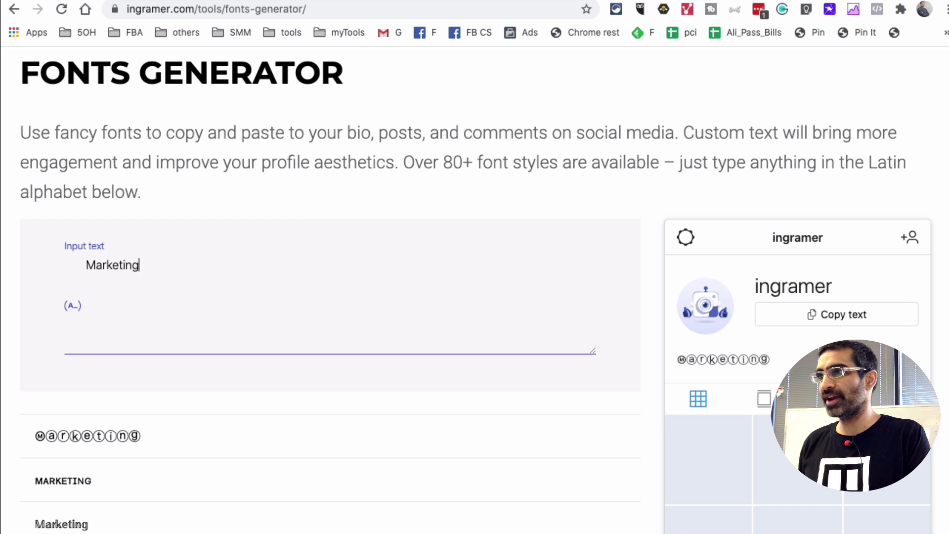
pyautogui.write(' Consultant')
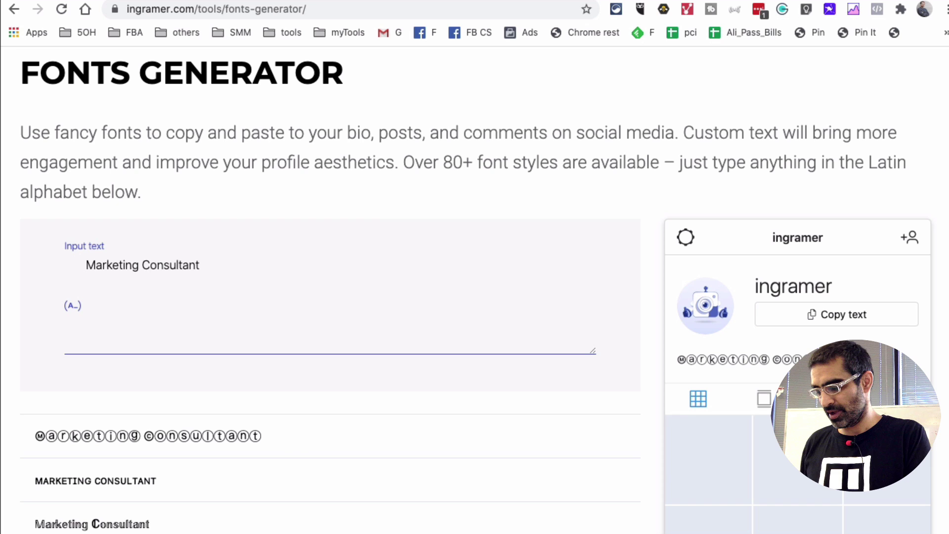
pyautogui.press('Return')
pyautogui.write('100k')
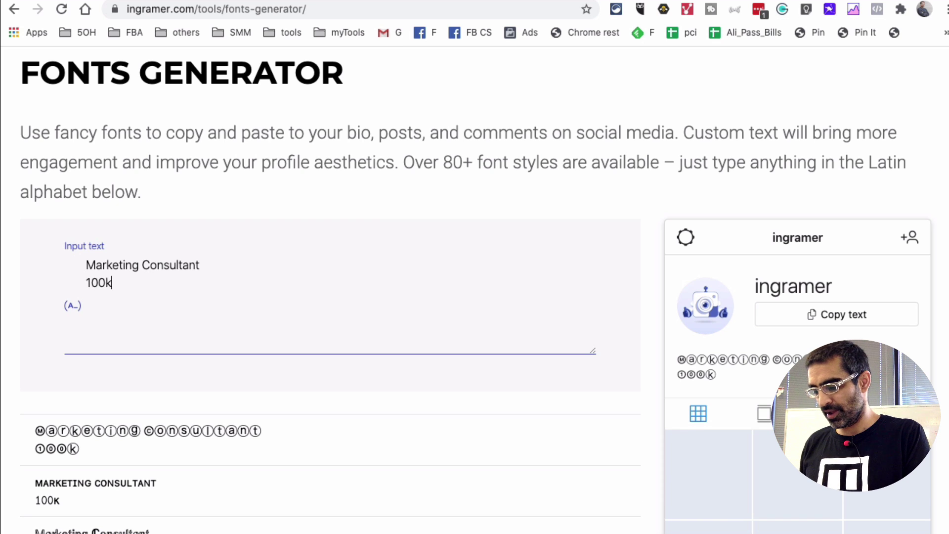
pyautogui.write('+ Students')
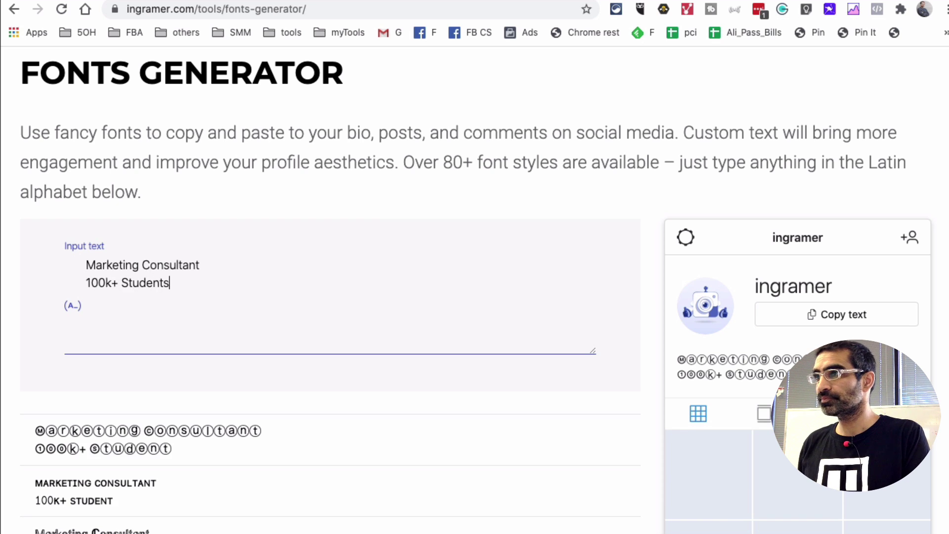
pyautogui.scroll(-4, 311, 351)
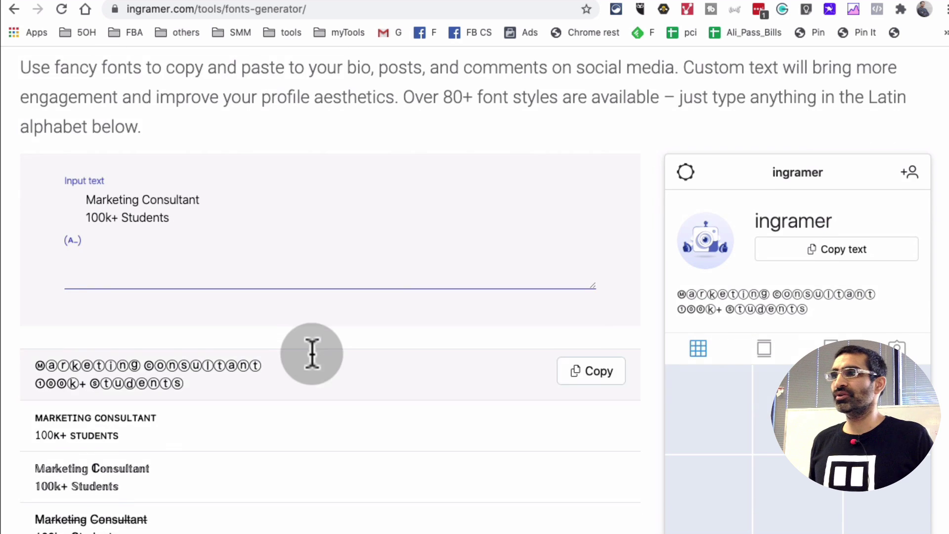
pyautogui.scroll(-1, 148, 341)
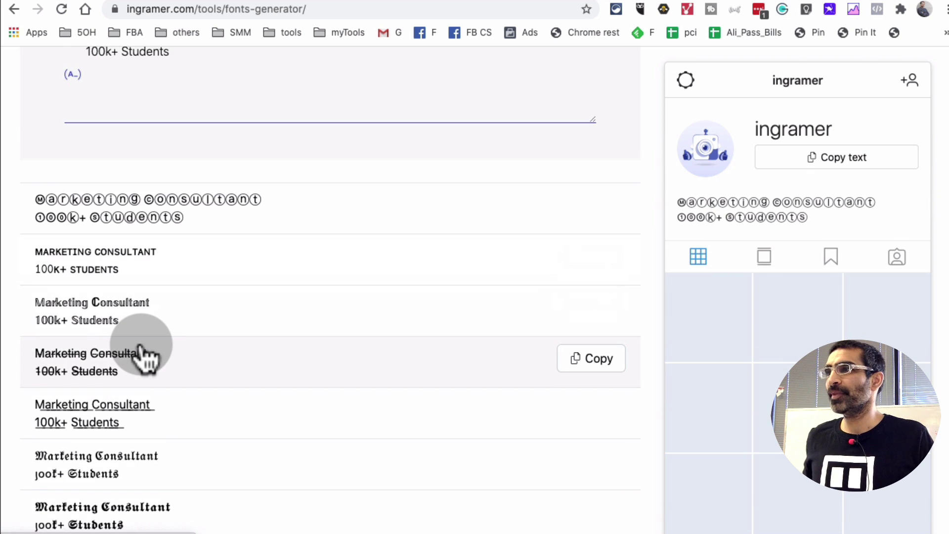
pyautogui.scroll(-1, 146, 358)
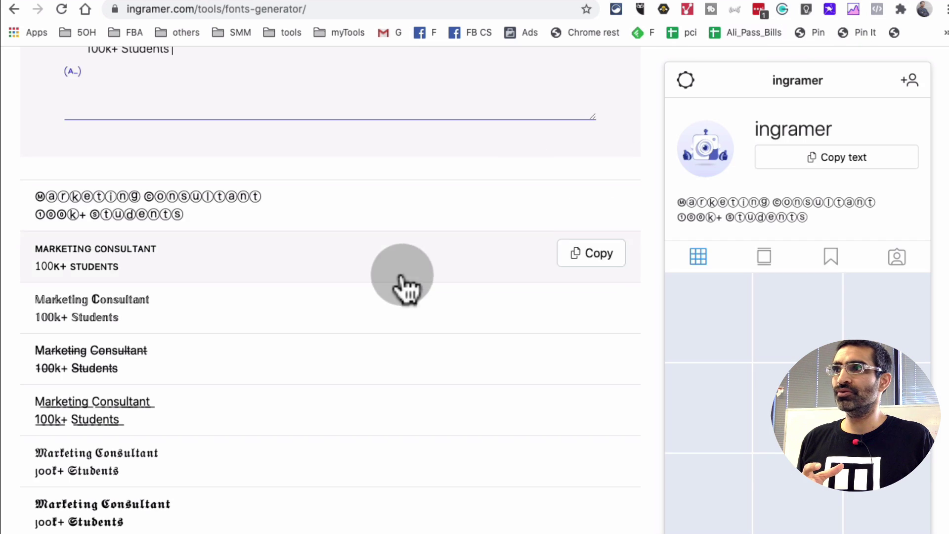
# Step: Preview the two-line bio in small caps, then in the shadowed bold style
pyautogui.scroll(6, 400, 282)
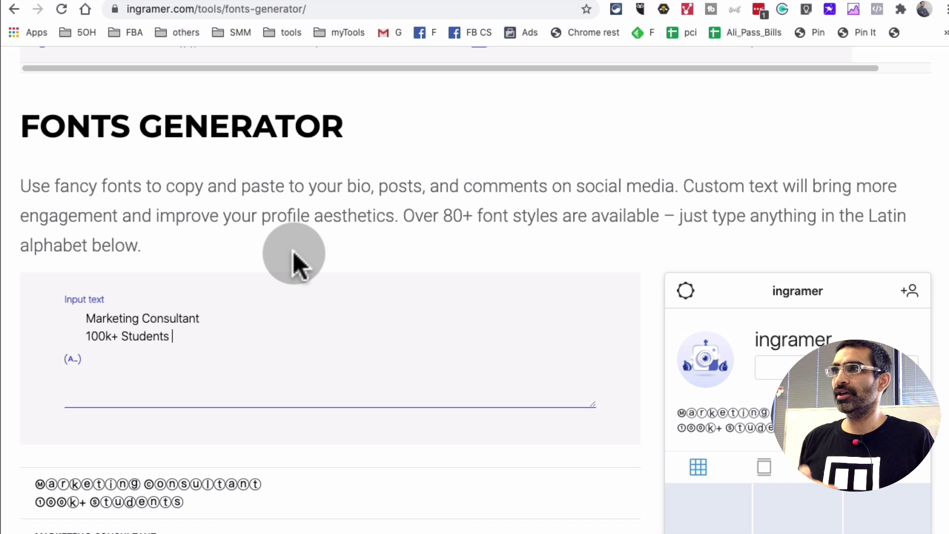
pyautogui.scroll(-4, 336, 271)
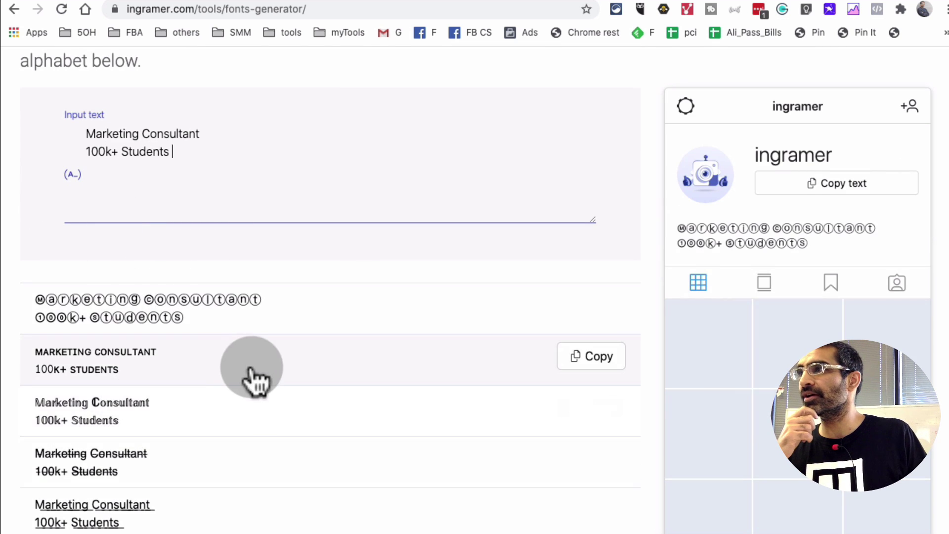
pyautogui.scroll(1, 247, 375)
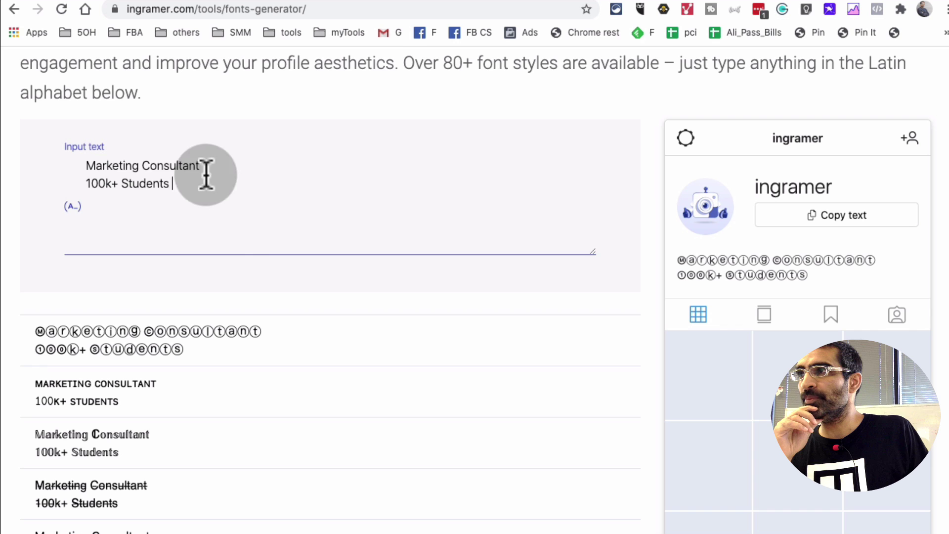
pyautogui.scroll(-4, 238, 270)
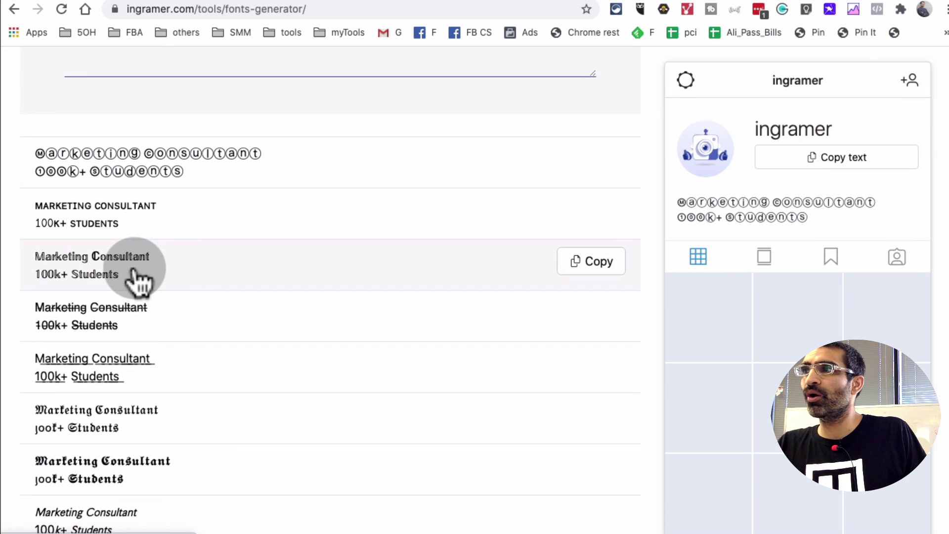
pyautogui.scroll(1, 188, 222)
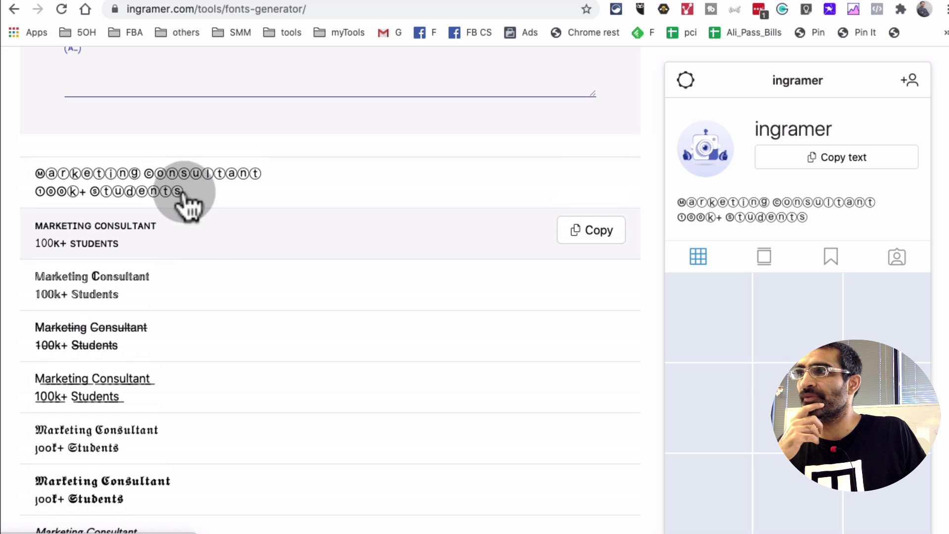
pyautogui.click(111, 244)
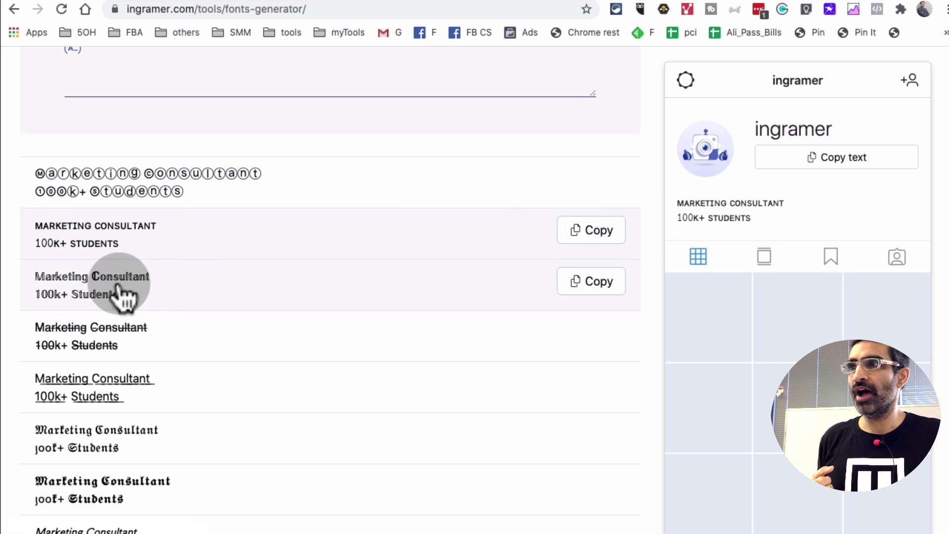
pyautogui.click(145, 283)
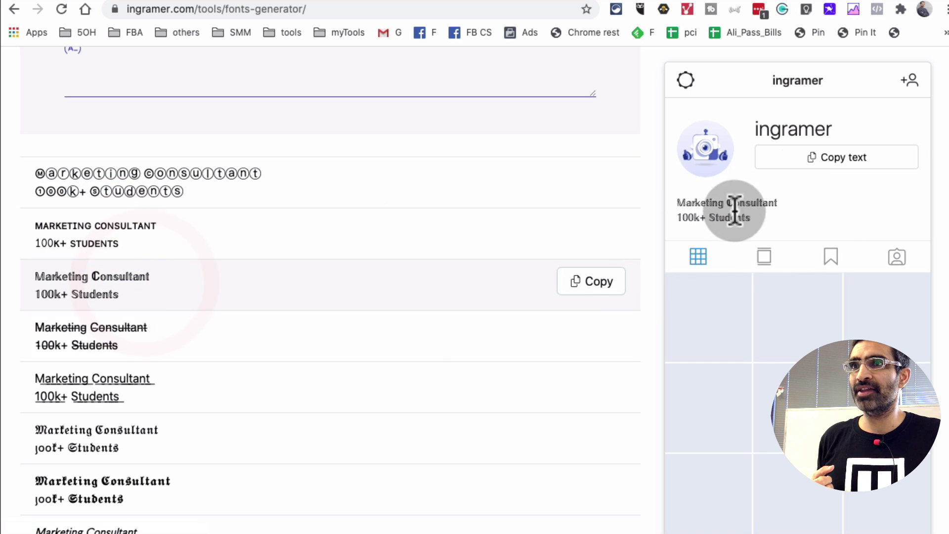
pyautogui.scroll(-3, 402, 356)
pyautogui.scroll(-2, 405, 353)
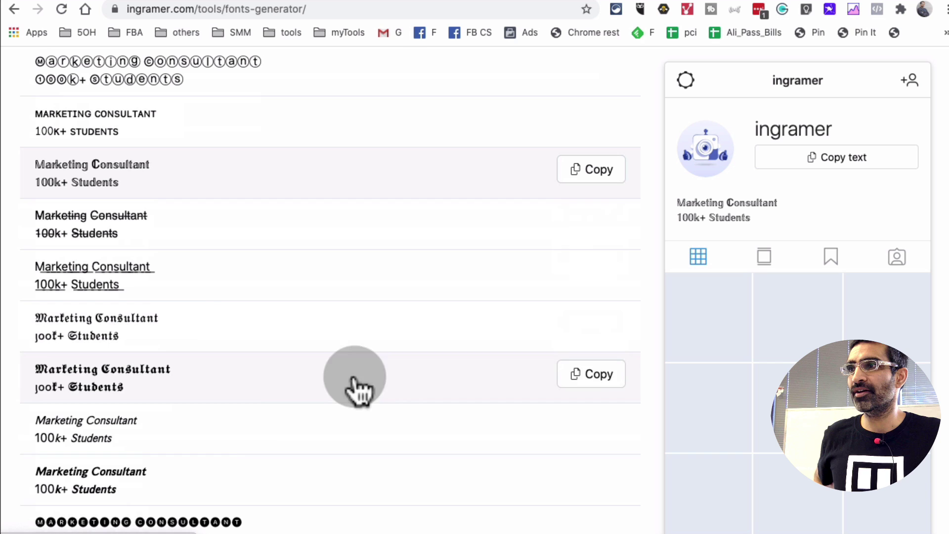
# Step: Preview the bio in bold italic and then in black bubble letters
pyautogui.click(170, 473)
pyautogui.scroll(-6, 398, 377)
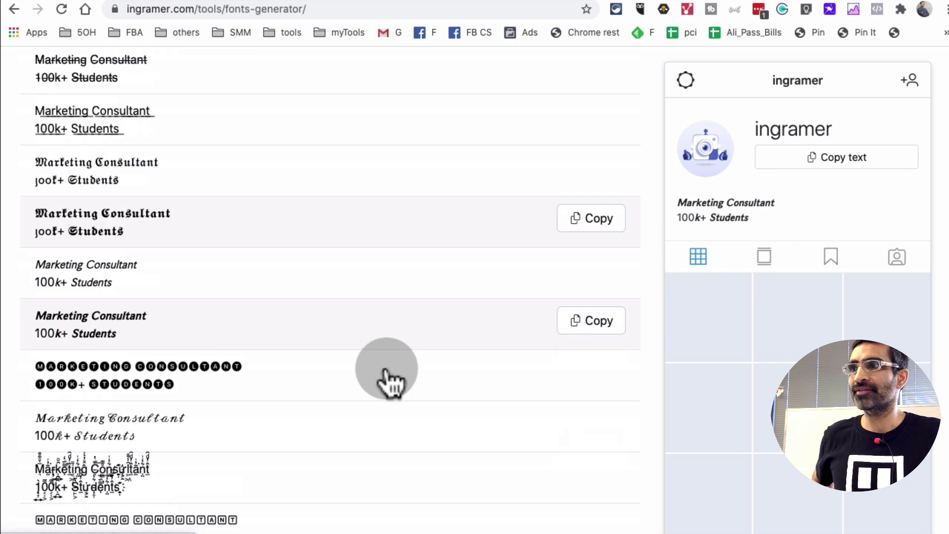
pyautogui.click(242, 371)
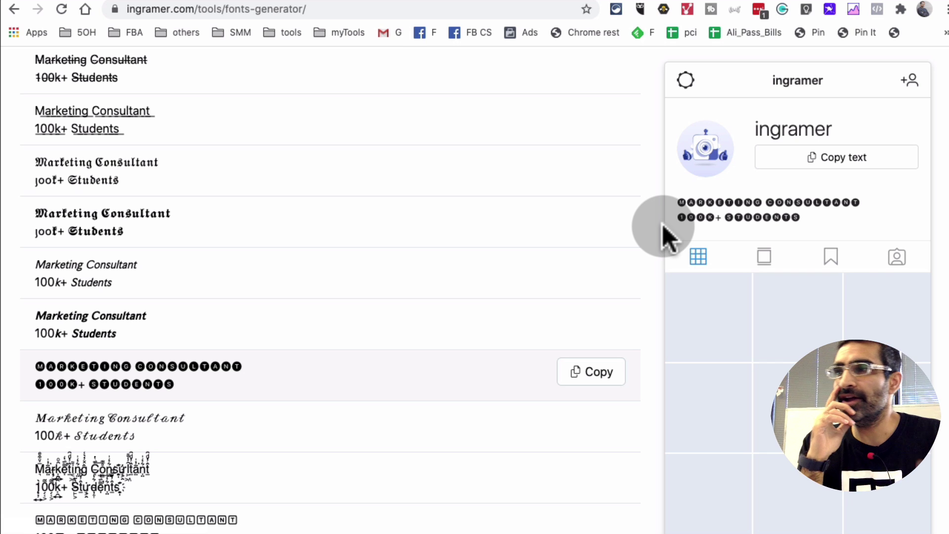
pyautogui.scroll(-2, 275, 206)
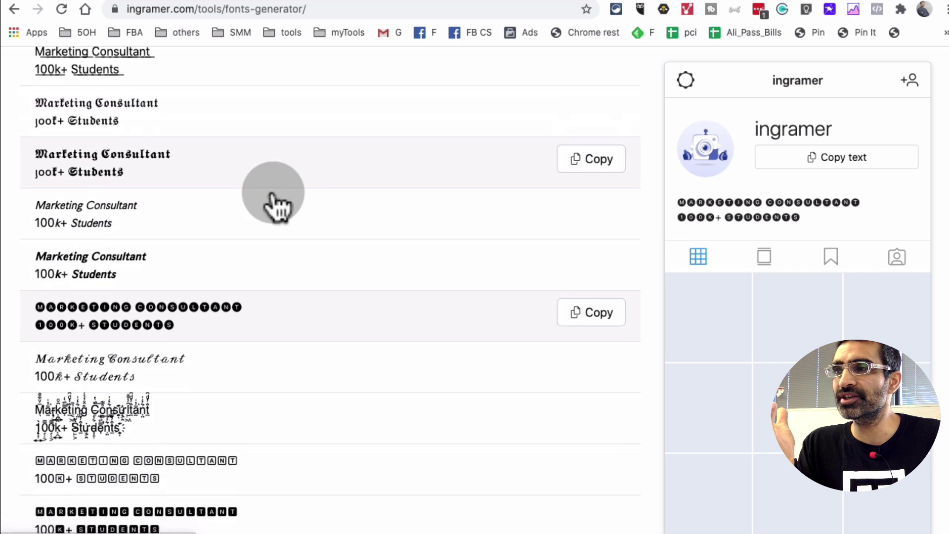
pyautogui.scroll(-3, 275, 206)
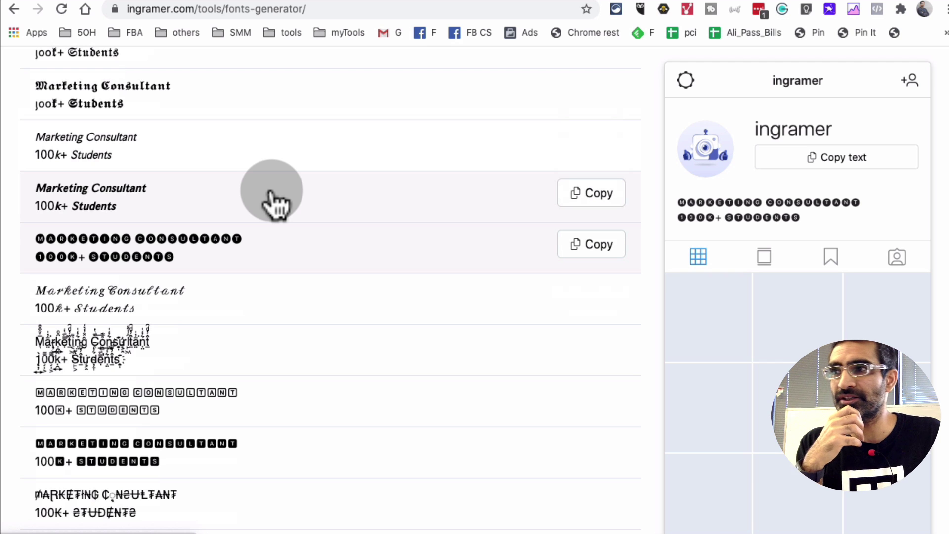
pyautogui.scroll(-5, 275, 206)
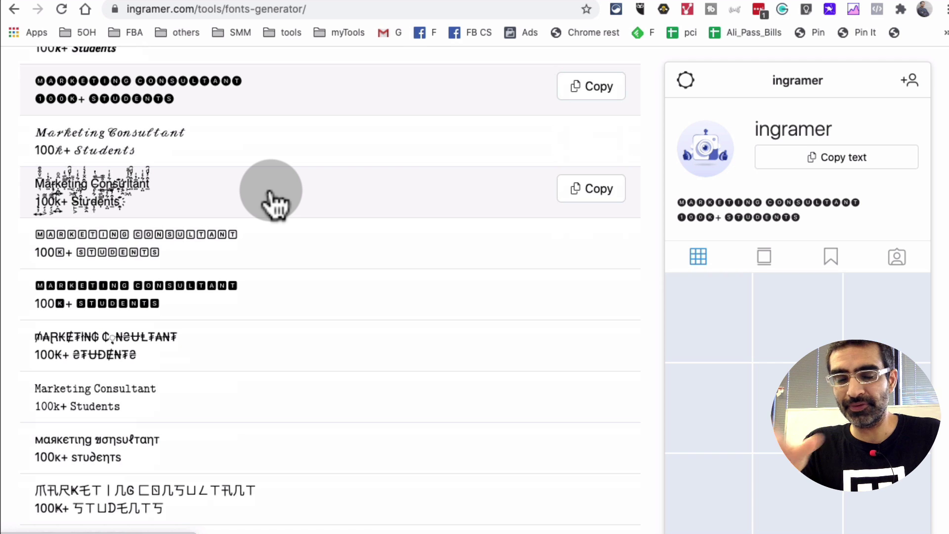
pyautogui.scroll(-1, 420, 212)
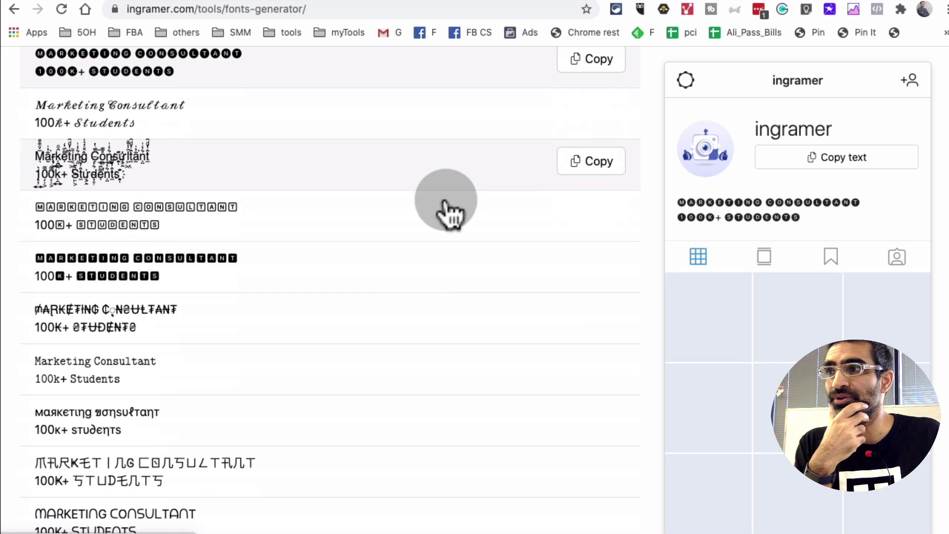
# Step: Preview monospace and bracketed-letter styles, then go back to the shadowed bold style
pyautogui.click(115, 370)
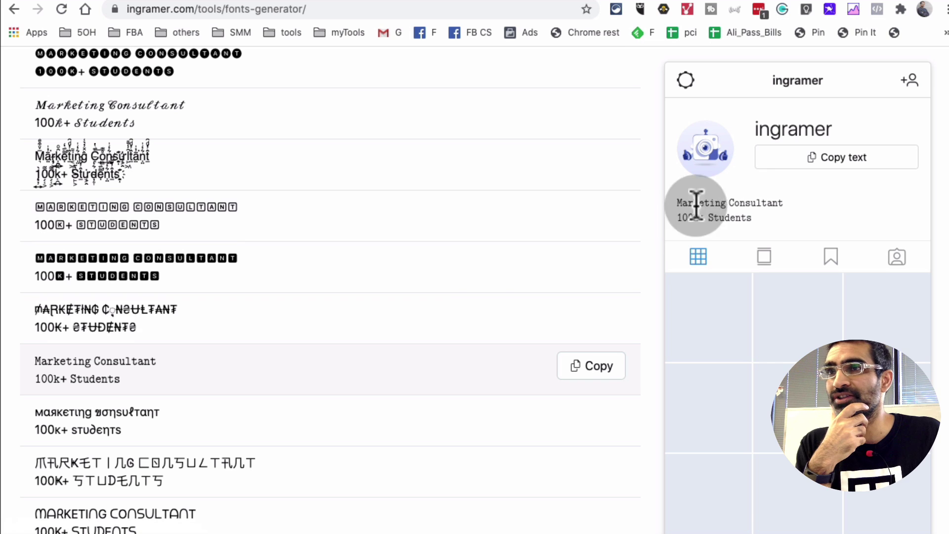
pyautogui.scroll(-5, 440, 270)
pyautogui.scroll(-12, 443, 270)
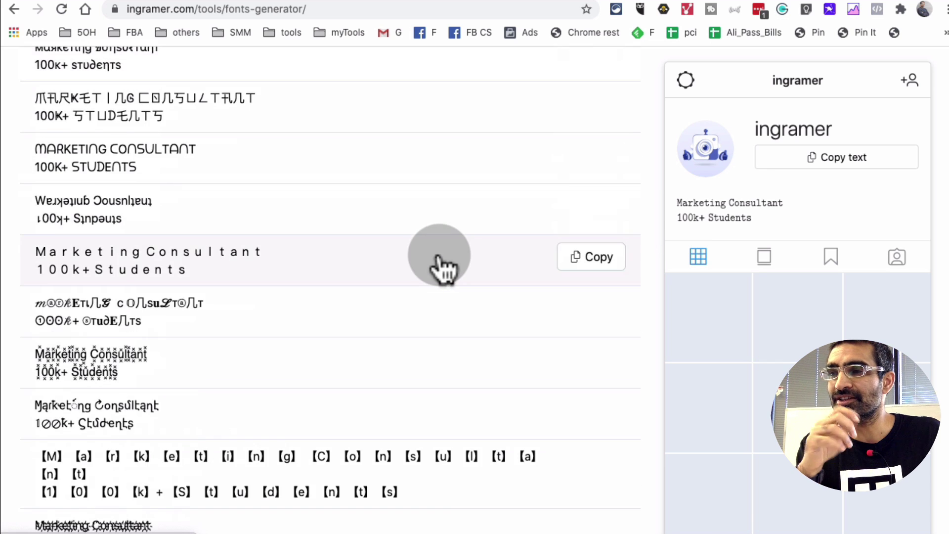
pyautogui.click(324, 272)
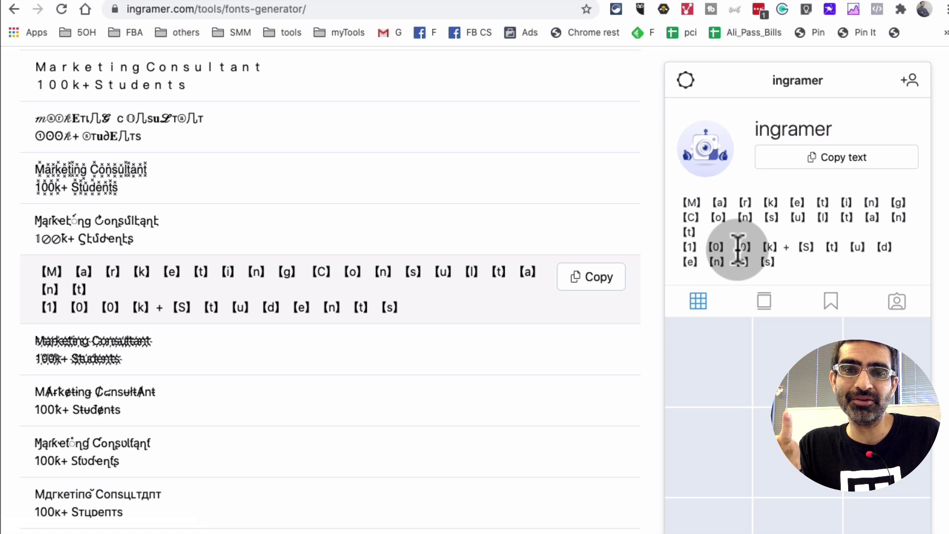
pyautogui.scroll(-10, 247, 329)
pyautogui.scroll(-8, 250, 328)
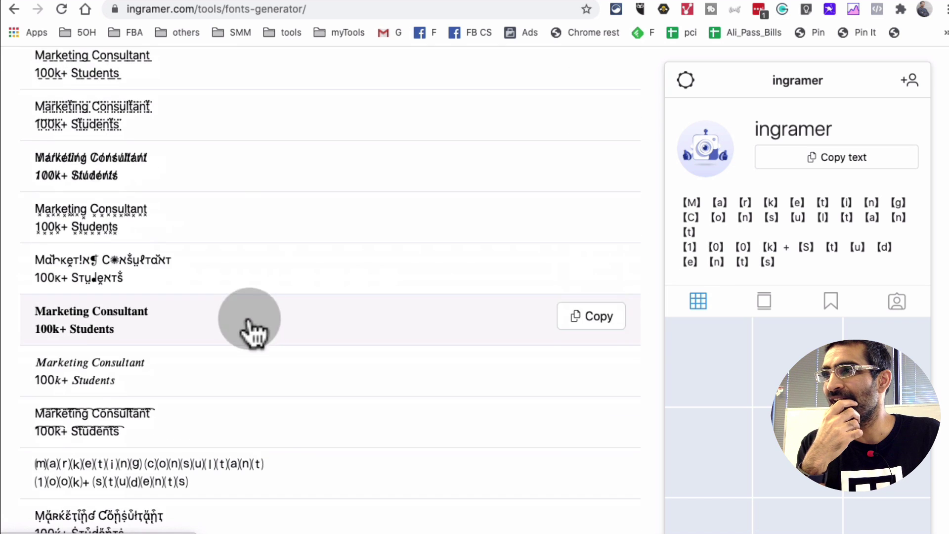
pyautogui.scroll(-15, 272, 430)
pyautogui.scroll(20, 272, 422)
pyautogui.scroll(10, 272, 421)
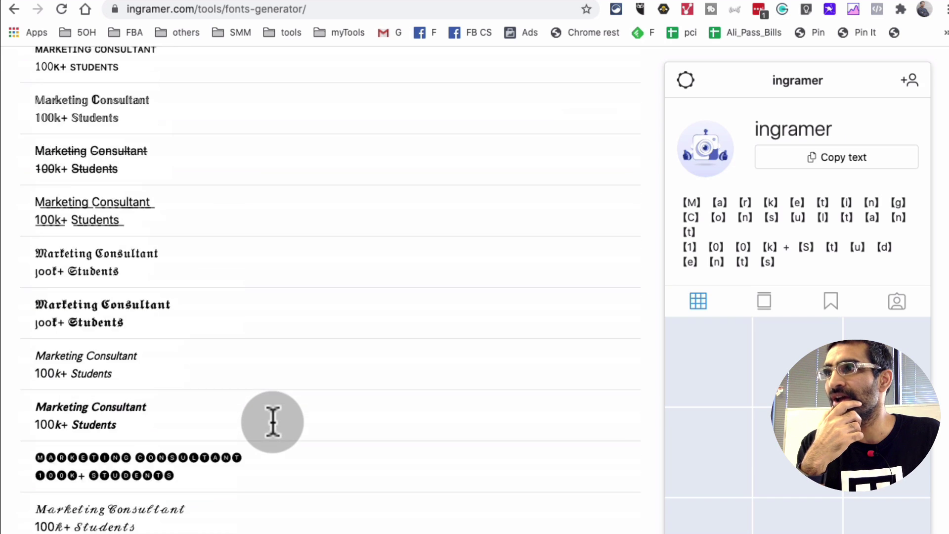
pyautogui.click(170, 317)
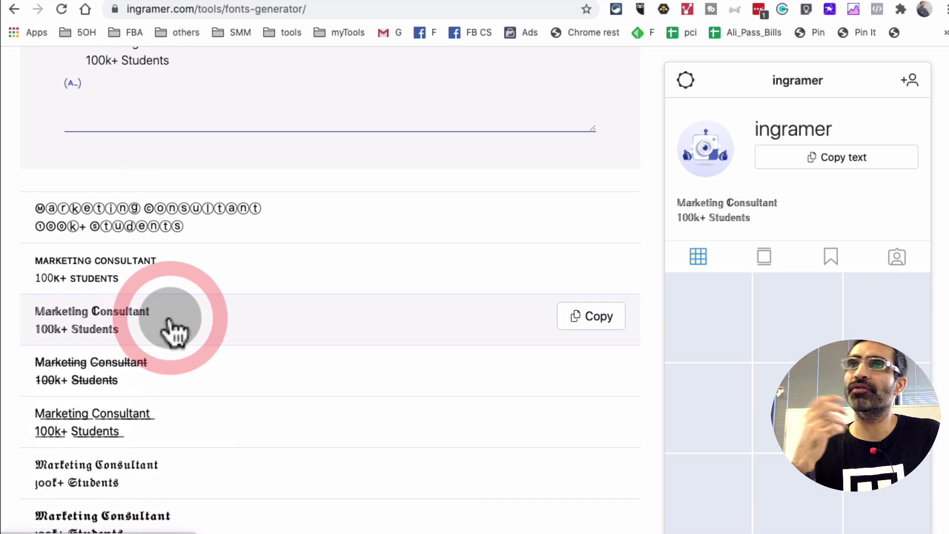
# Step: Copy the shadowed bold text and paste it over the bio in Instagram's Edit Profile, unsaved
pyautogui.click(575, 318)
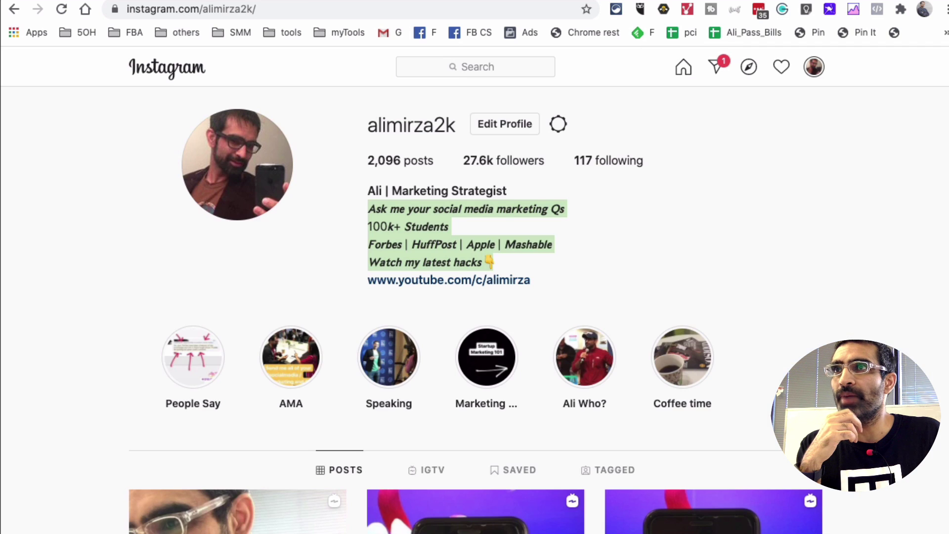
pyautogui.click(496, 126)
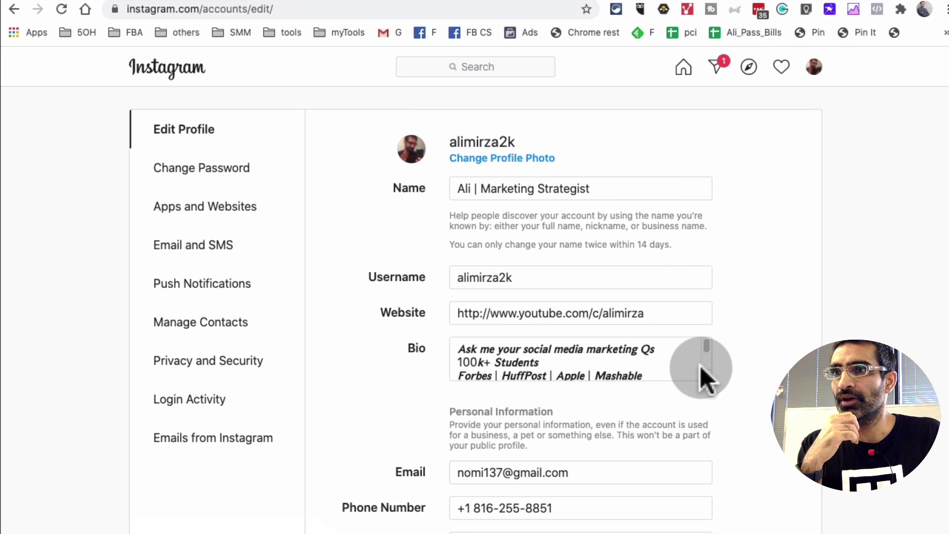
pyautogui.moveTo(705, 377); pyautogui.dragTo(693, 524)
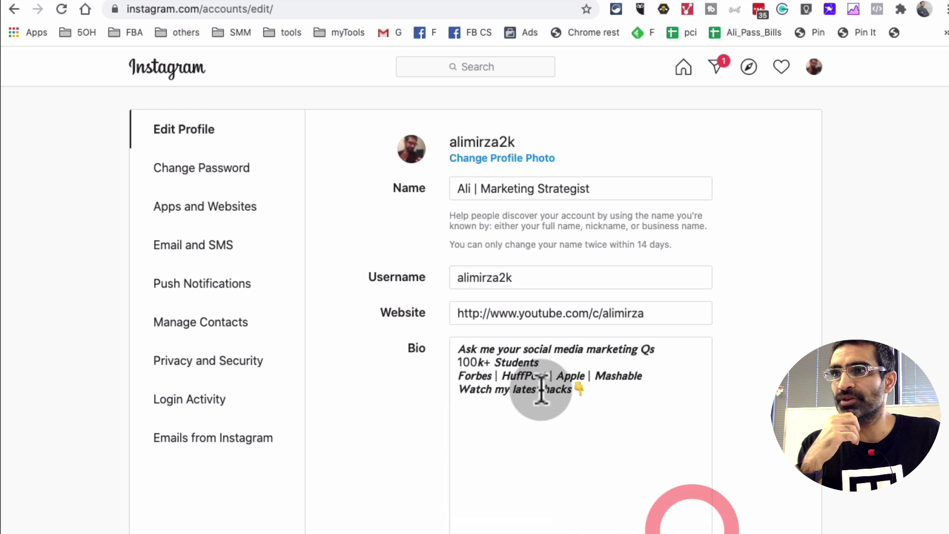
pyautogui.press('super+a')
pyautogui.click(425, 346)
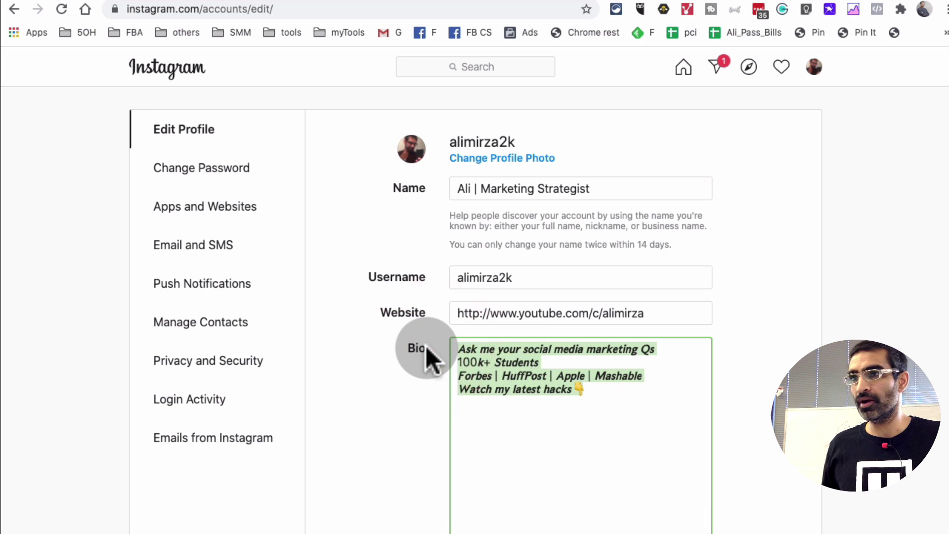
pyautogui.press('super+v')
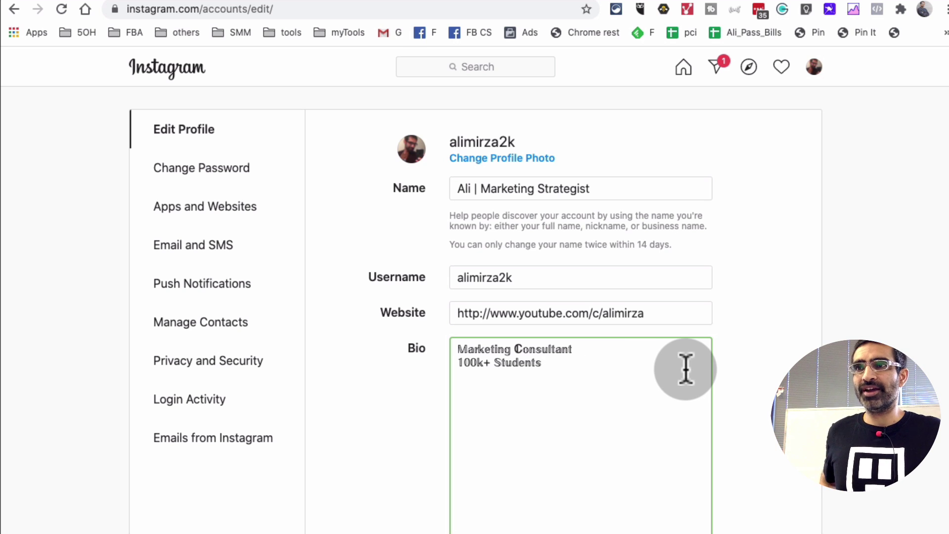
pyautogui.click(814, 68)
pyautogui.click(764, 105)
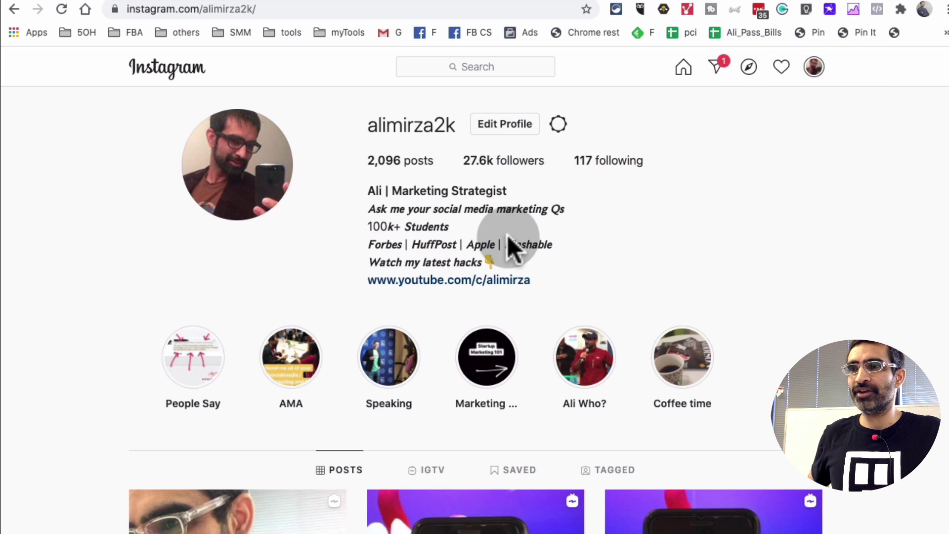